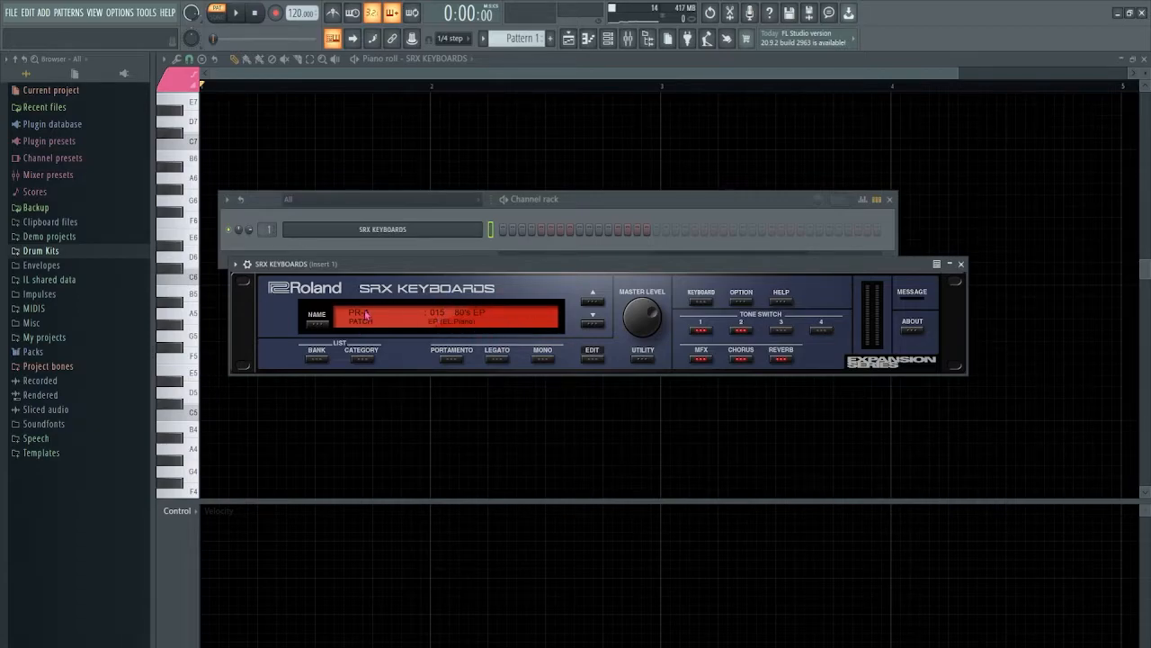
Play back the SRX KEYBOARDS chord progression in the piano roll and examine its notes up close
{"action": "left_click", "coordinate": [499, 157]}
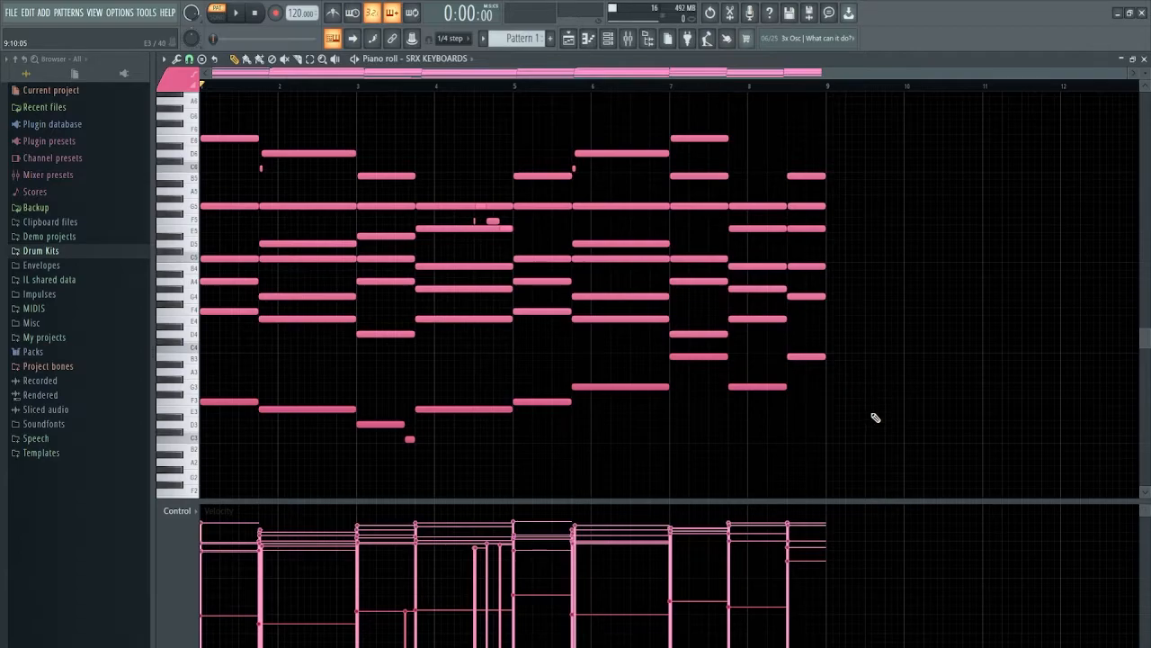
{"action": "key", "text": "space"}
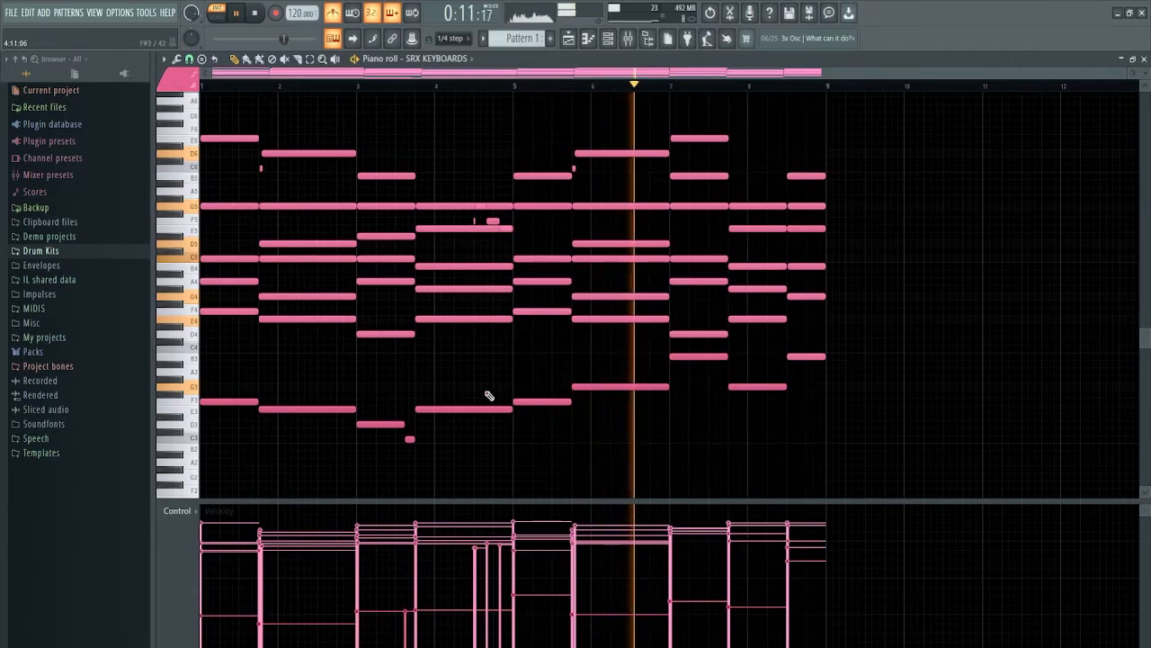
{"action": "scroll", "coordinate": [738, 336], "scroll_direction": "up", "scroll_amount": 5}
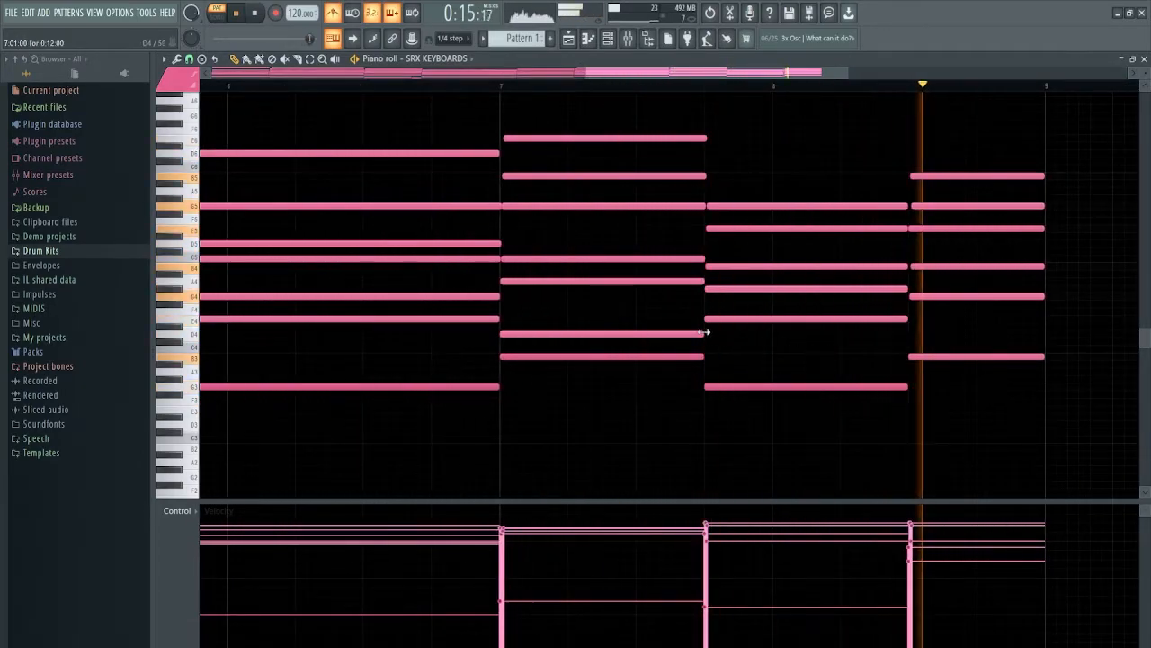
{"action": "scroll", "coordinate": [362, 295], "scroll_direction": "down", "scroll_amount": 4}
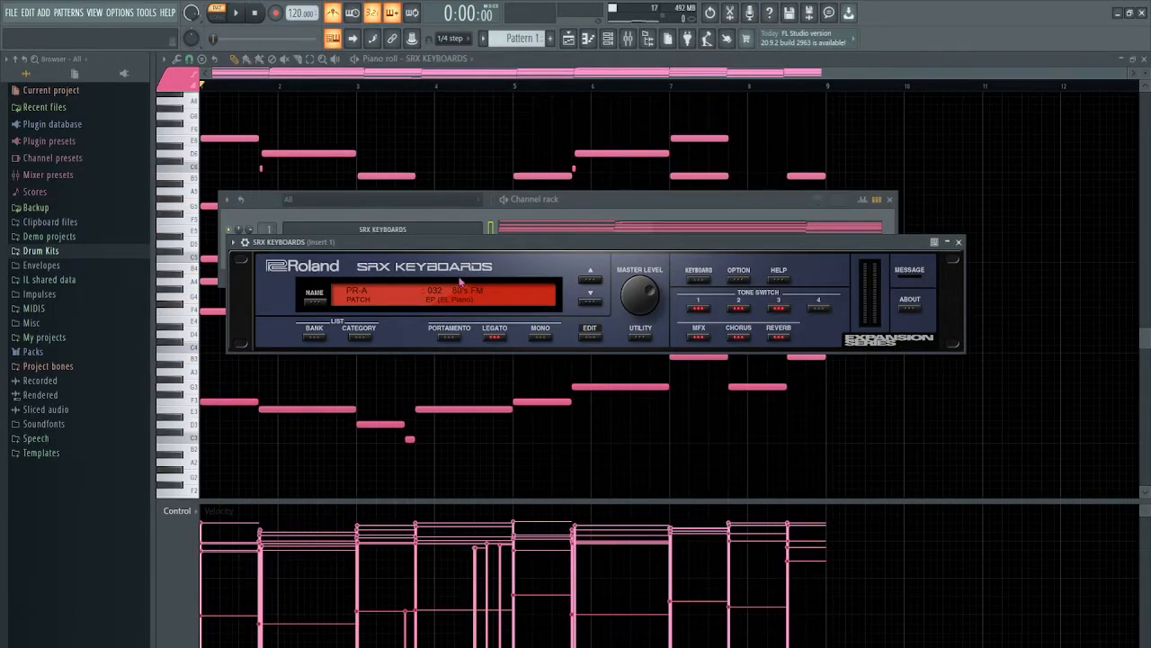
Close the SRX KEYBOARDS instrument, then open the Xpand!2 instrument to view its preset and leave it
{"action": "left_click", "coordinate": [959, 242]}
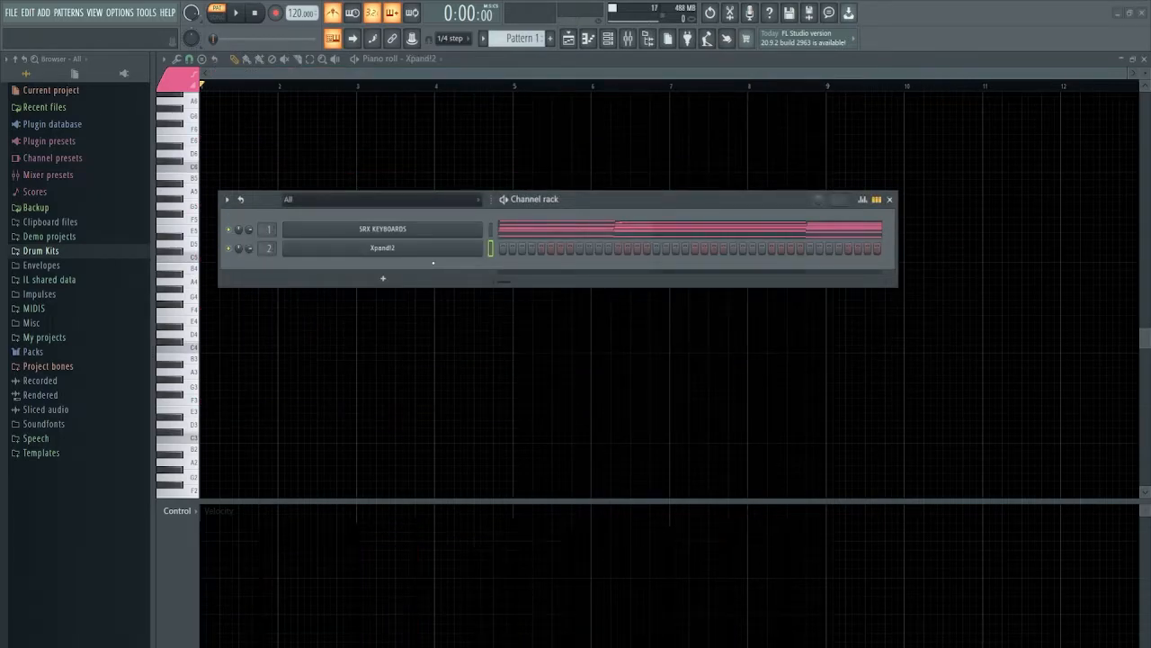
{"action": "left_click", "coordinate": [438, 251]}
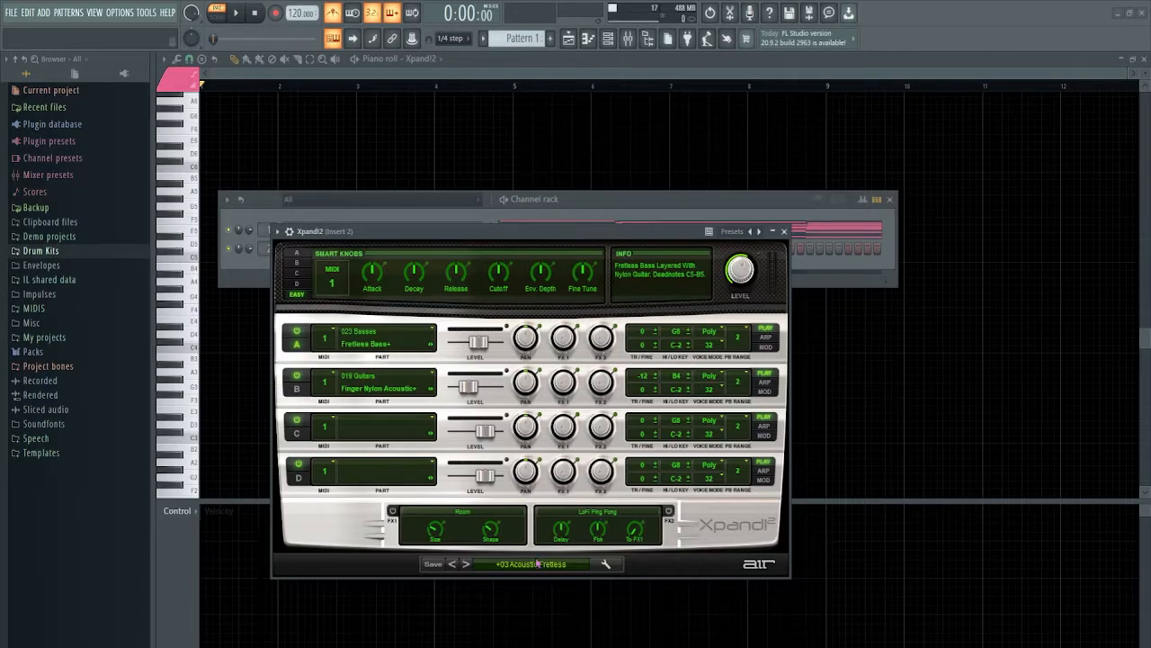
{"action": "left_click", "coordinate": [888, 442]}
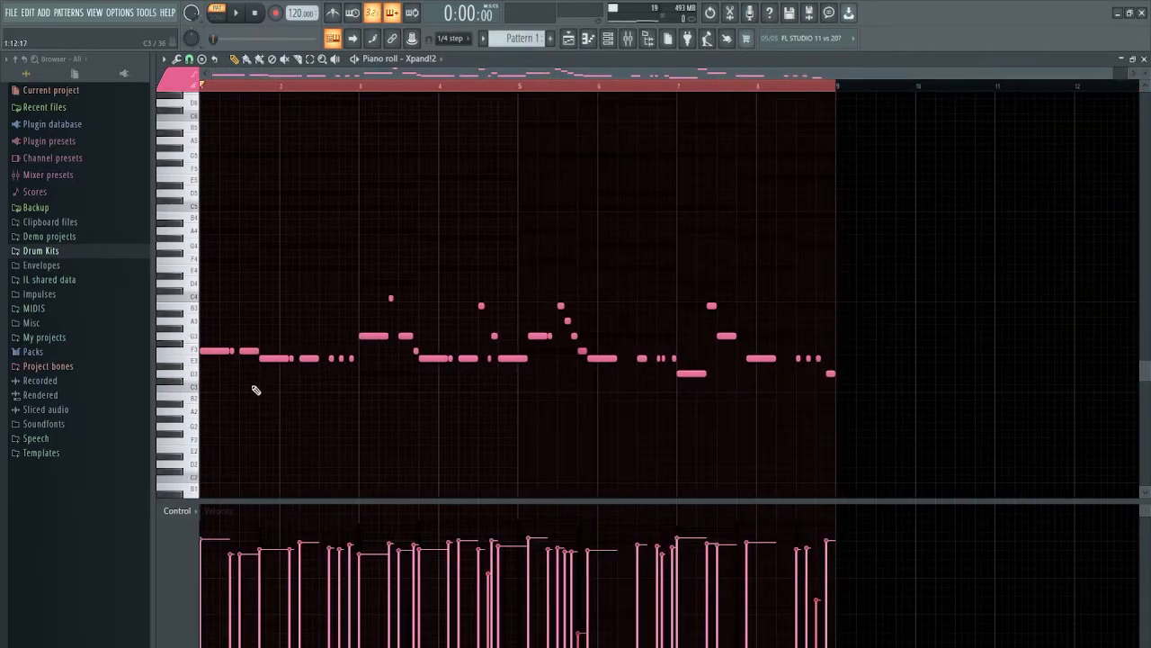
Examine the Xpand!2 bass line's note placement and lengths across all eight bars, then play it back
{"action": "scroll", "coordinate": [219, 387], "scroll_direction": "up", "scroll_amount": 7}
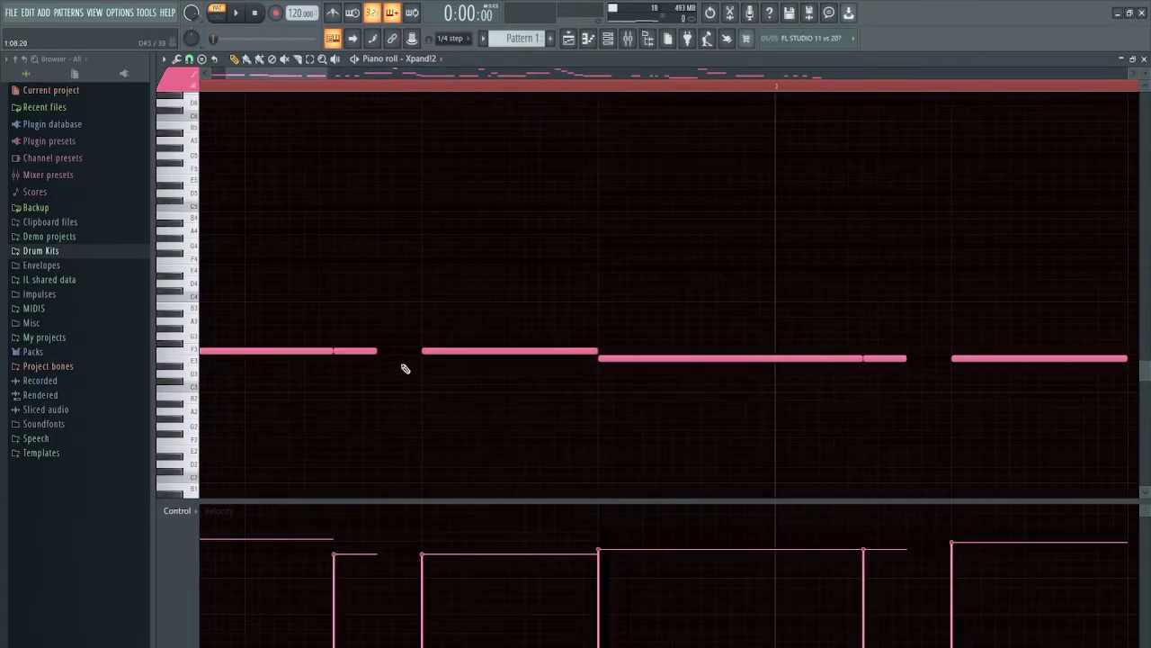
{"action": "scroll", "coordinate": [593, 360], "scroll_direction": "down", "scroll_amount": 7}
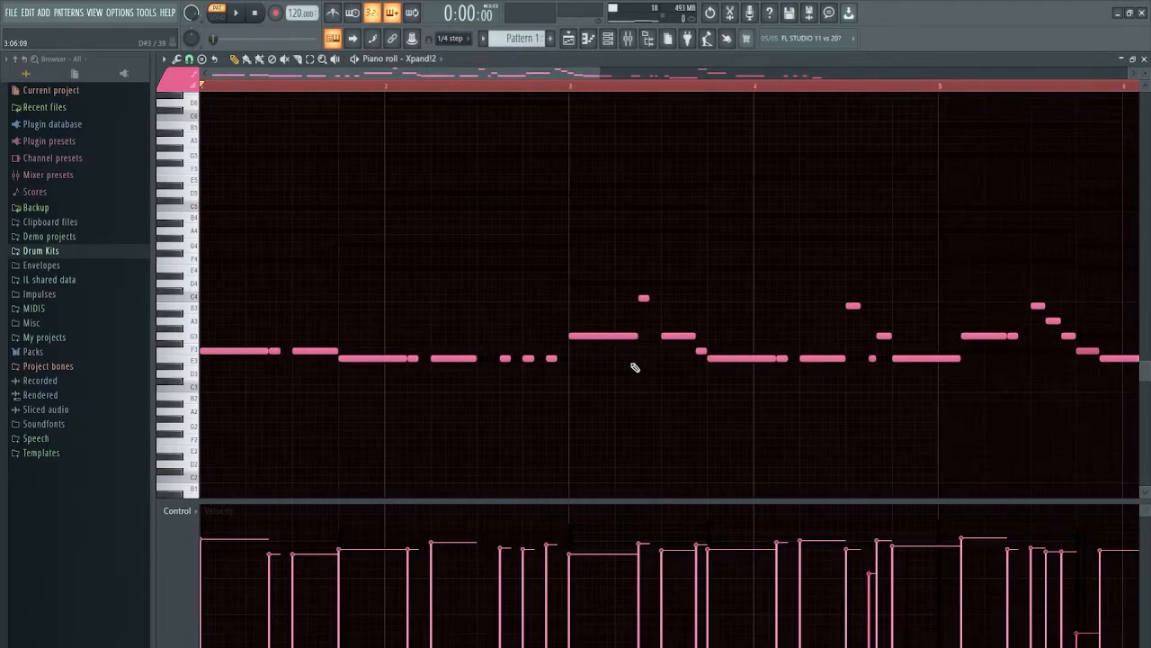
{"action": "scroll", "coordinate": [601, 376], "scroll_direction": "down", "scroll_amount": 2}
{"action": "scroll", "coordinate": [537, 368], "scroll_direction": "up", "scroll_amount": 6}
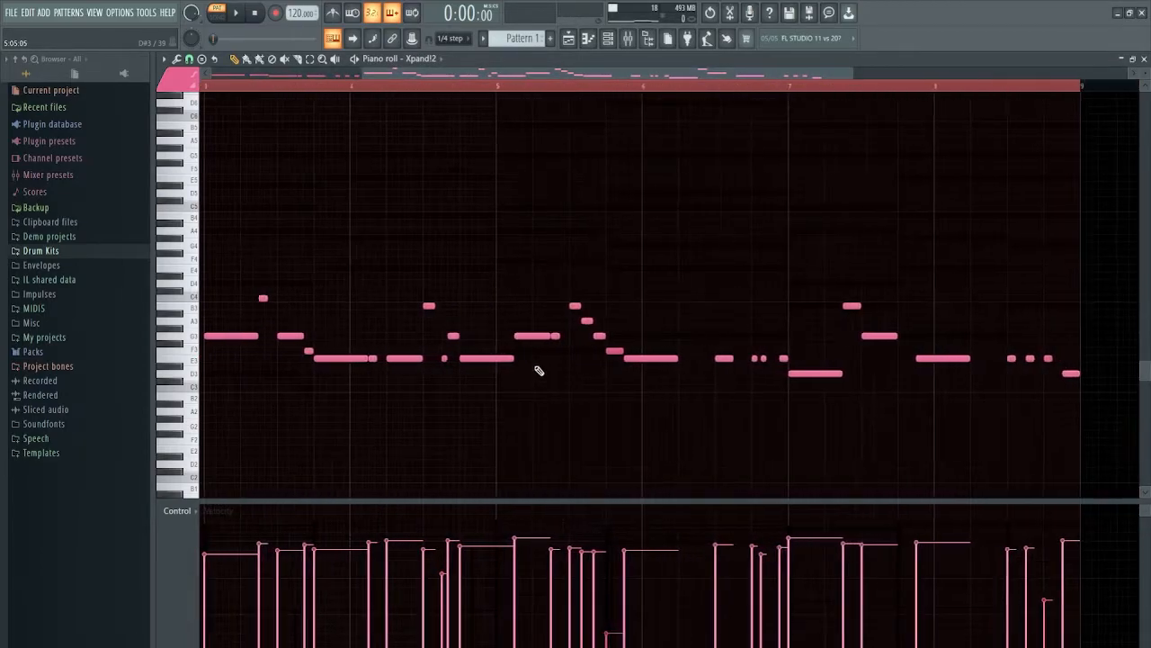
{"action": "scroll", "coordinate": [552, 394], "scroll_direction": "down", "scroll_amount": 4}
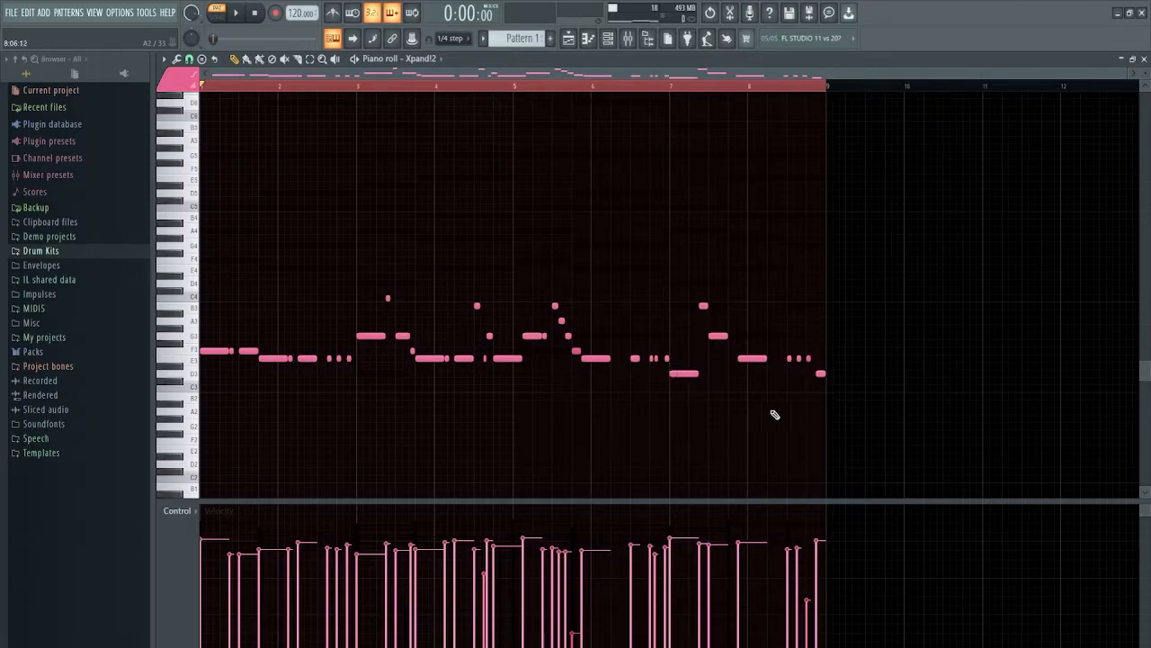
{"action": "scroll", "coordinate": [730, 403], "scroll_direction": "up", "scroll_amount": 6}
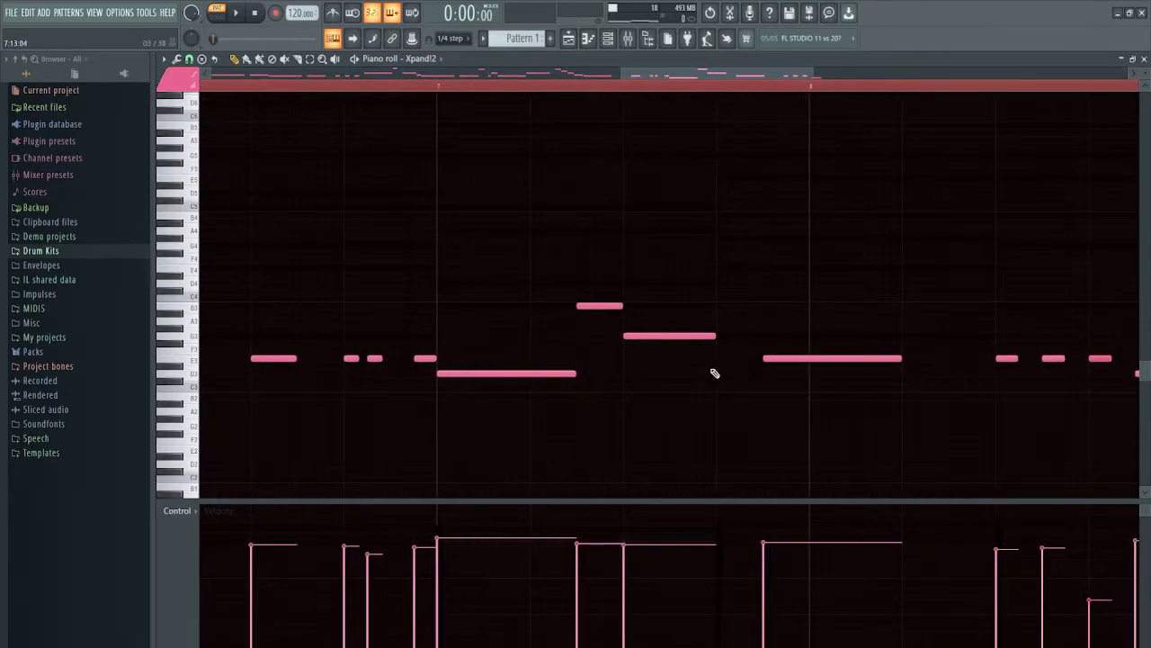
{"action": "scroll", "coordinate": [531, 409], "scroll_direction": "down", "scroll_amount": 5}
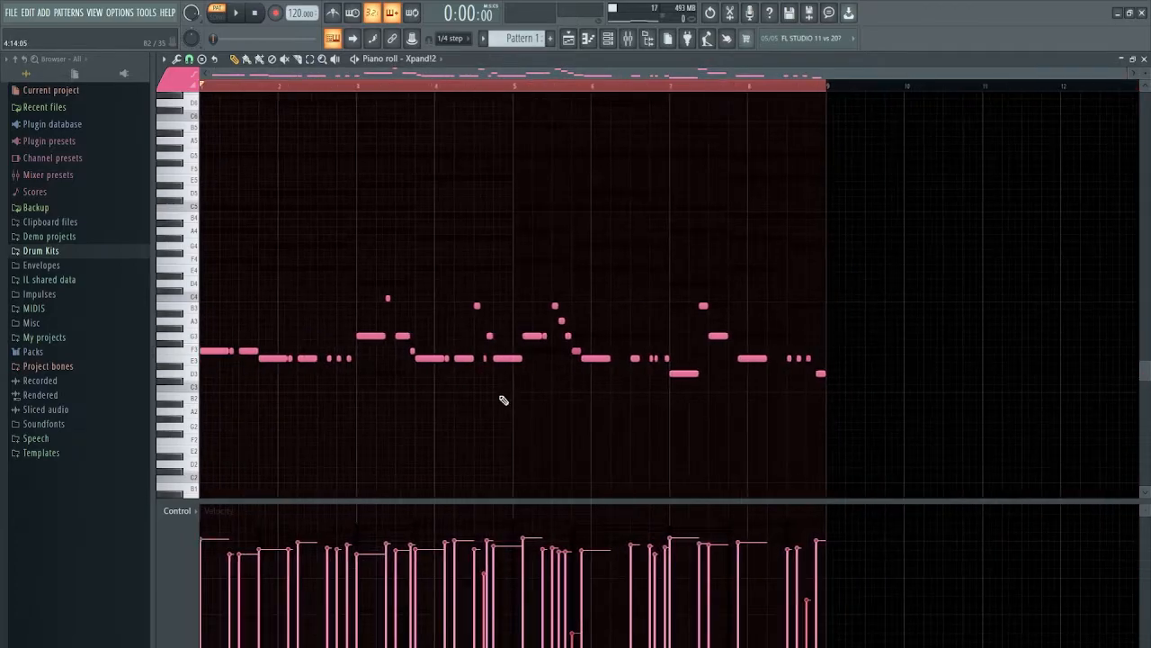
{"action": "scroll", "coordinate": [504, 396], "scroll_direction": "up", "scroll_amount": 6}
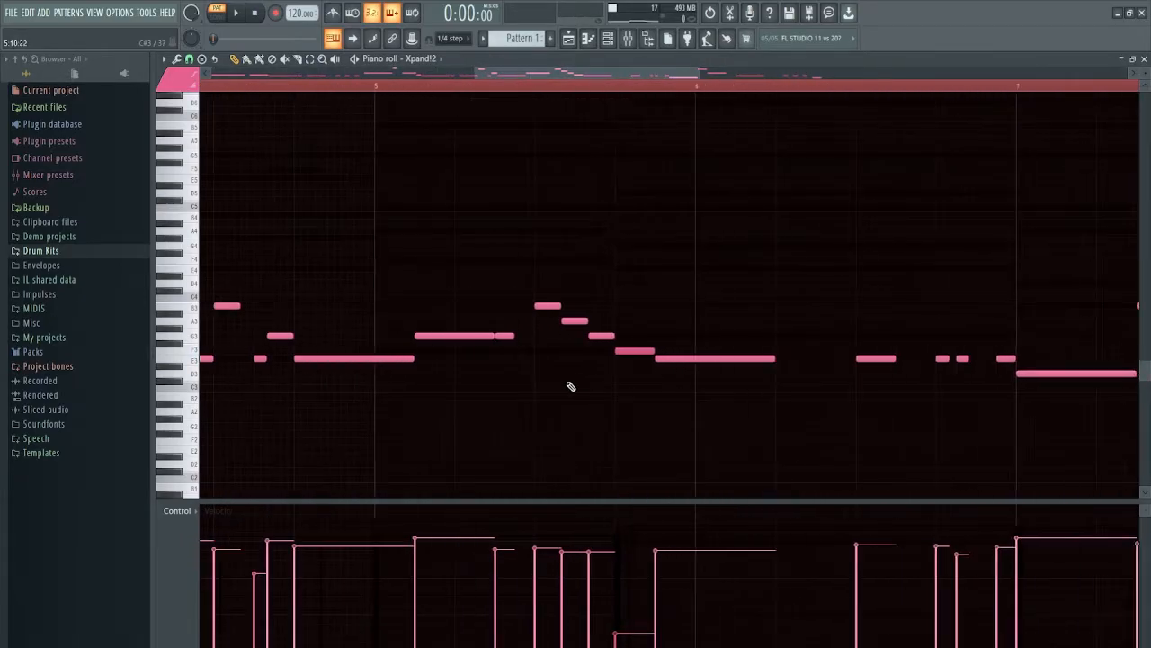
{"action": "scroll", "coordinate": [579, 385], "scroll_direction": "down", "scroll_amount": 5}
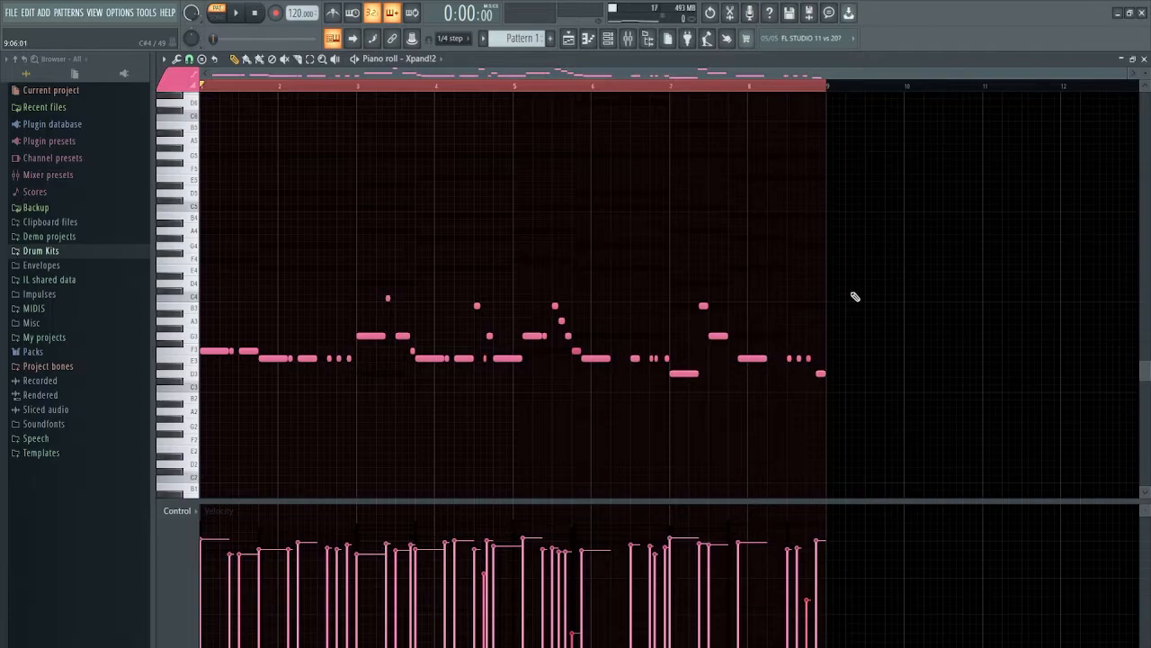
{"action": "key", "text": "space"}
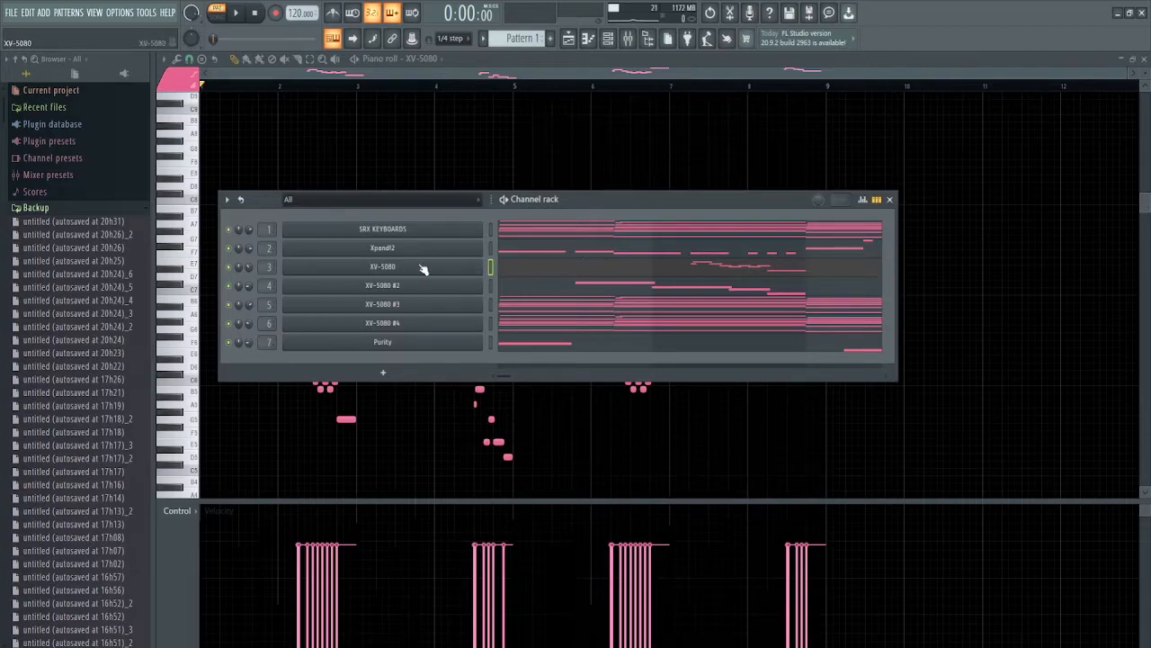
View the XV-5080 instrument's patch, then play back its melody from bar 4 in the piano roll
{"action": "left_click", "coordinate": [445, 274]}
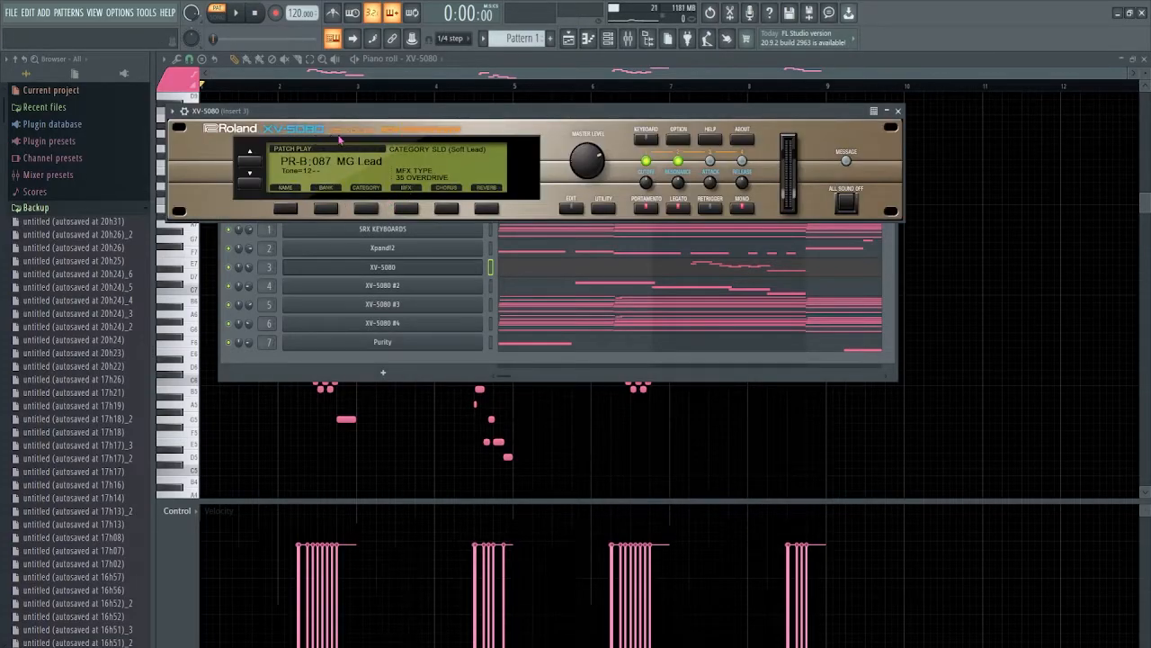
{"action": "left_click", "coordinate": [898, 111]}
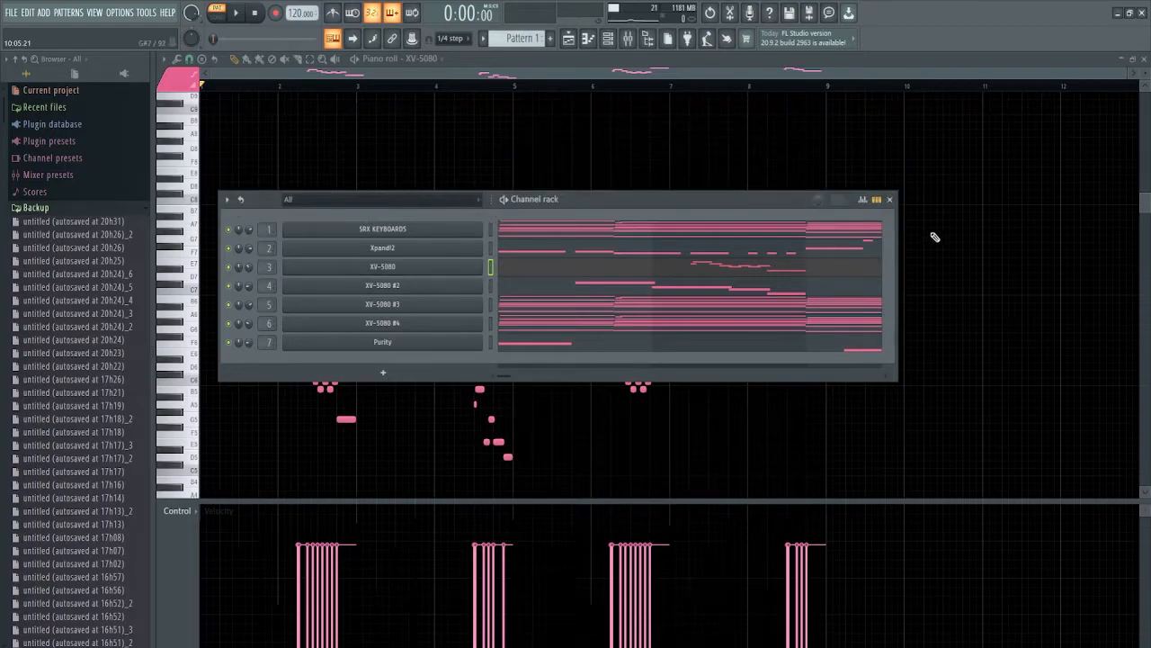
{"action": "key", "text": "F6"}
{"action": "key", "text": "space"}
{"action": "left_click", "coordinate": [442, 86]}
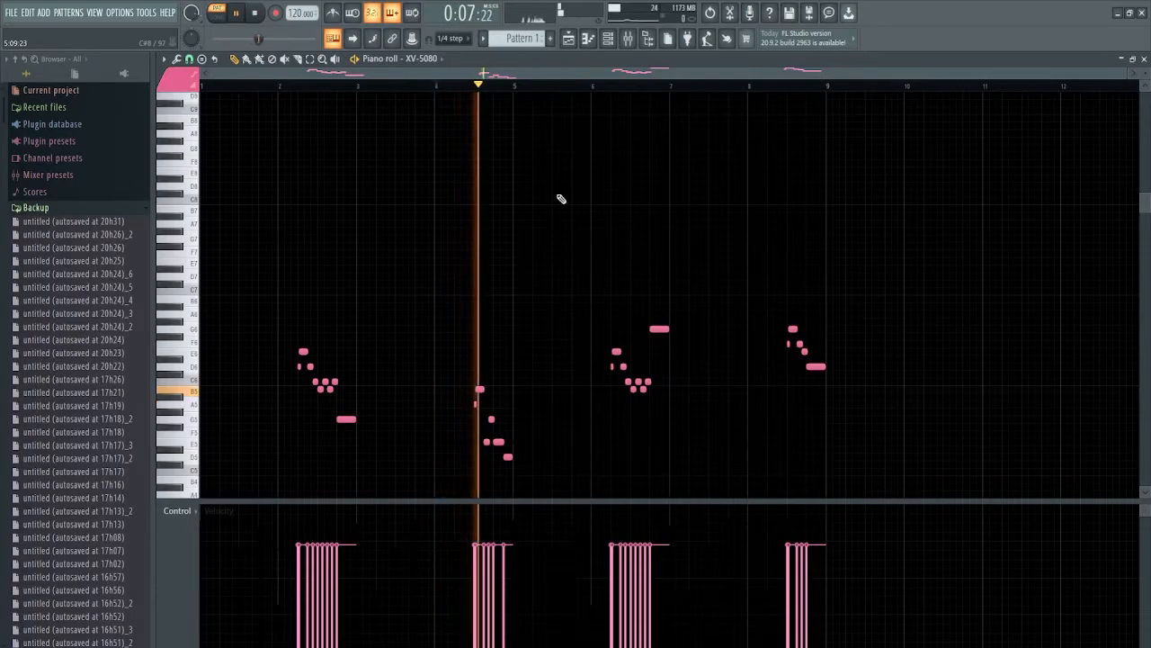
{"action": "key", "text": "space"}
View the XV-5080 #2 instrument's patch, then play back its notes in the piano roll
{"action": "key", "text": "F6"}
{"action": "left_click", "coordinate": [416, 287]}
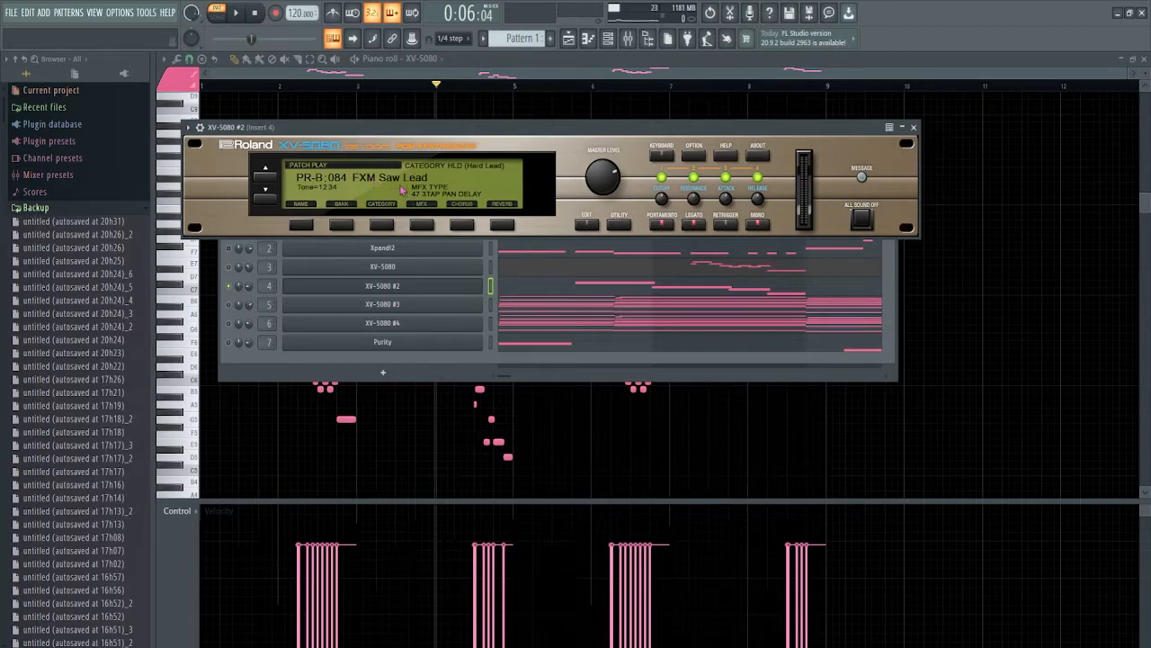
{"action": "left_click", "coordinate": [589, 286]}
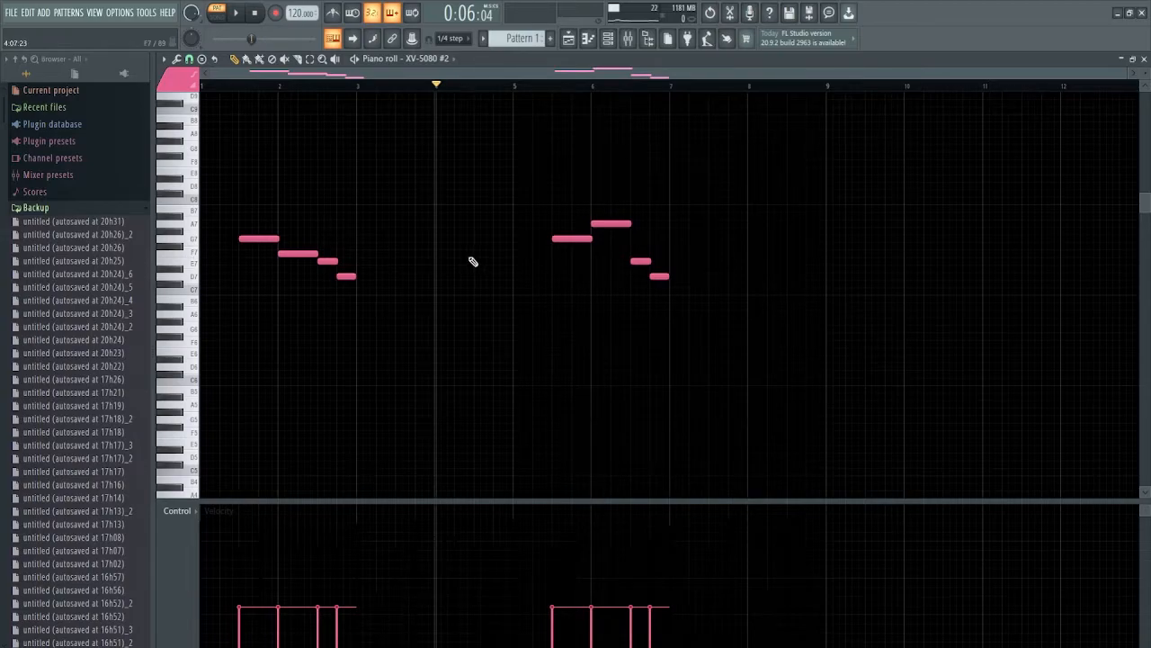
{"action": "key", "text": "space"}
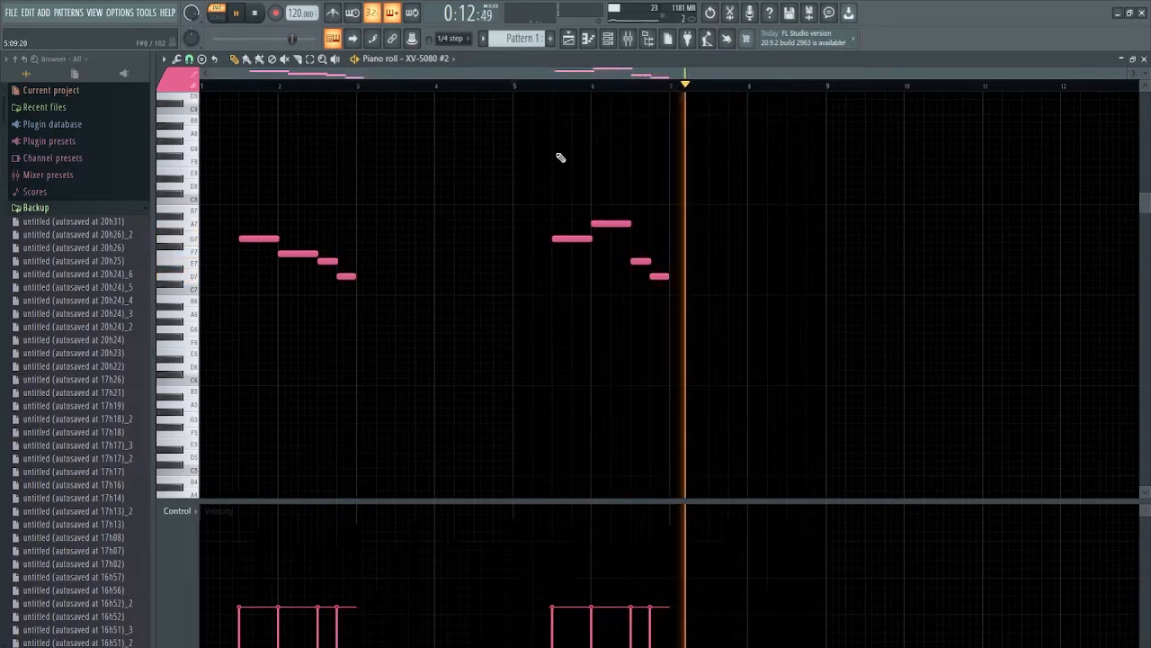
{"action": "key", "text": "space"}
Check the patches loaded in the XV-5080 #3 and XV-5080 #4 instruments, closing each one
{"action": "key", "text": "F6"}
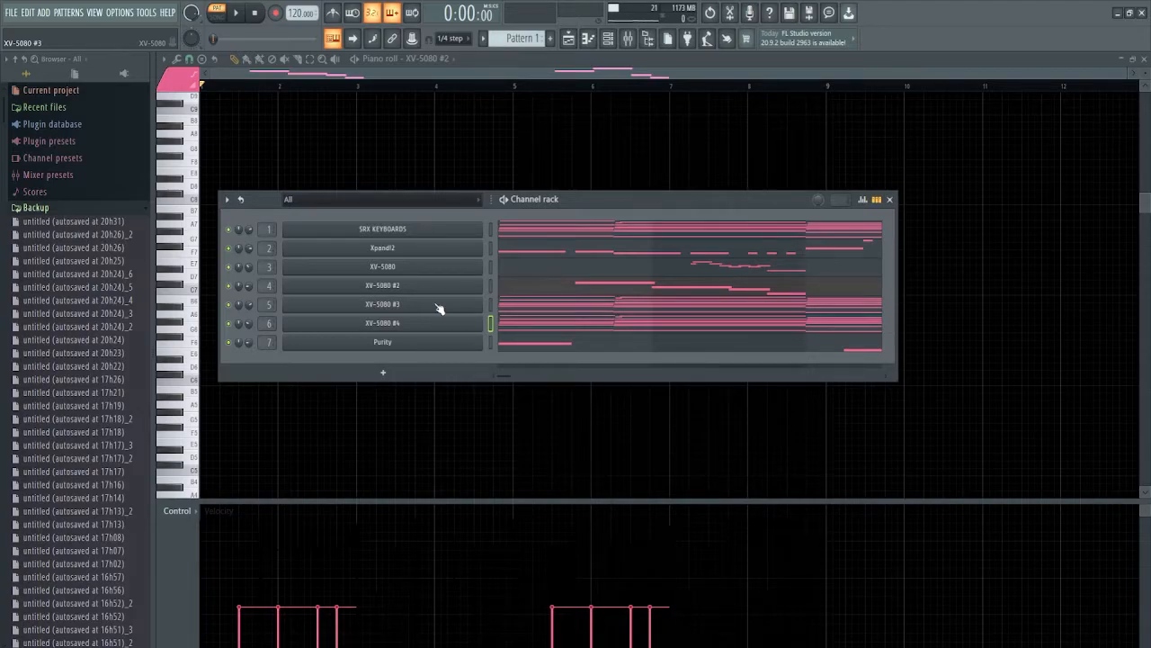
{"action": "left_click", "coordinate": [439, 309]}
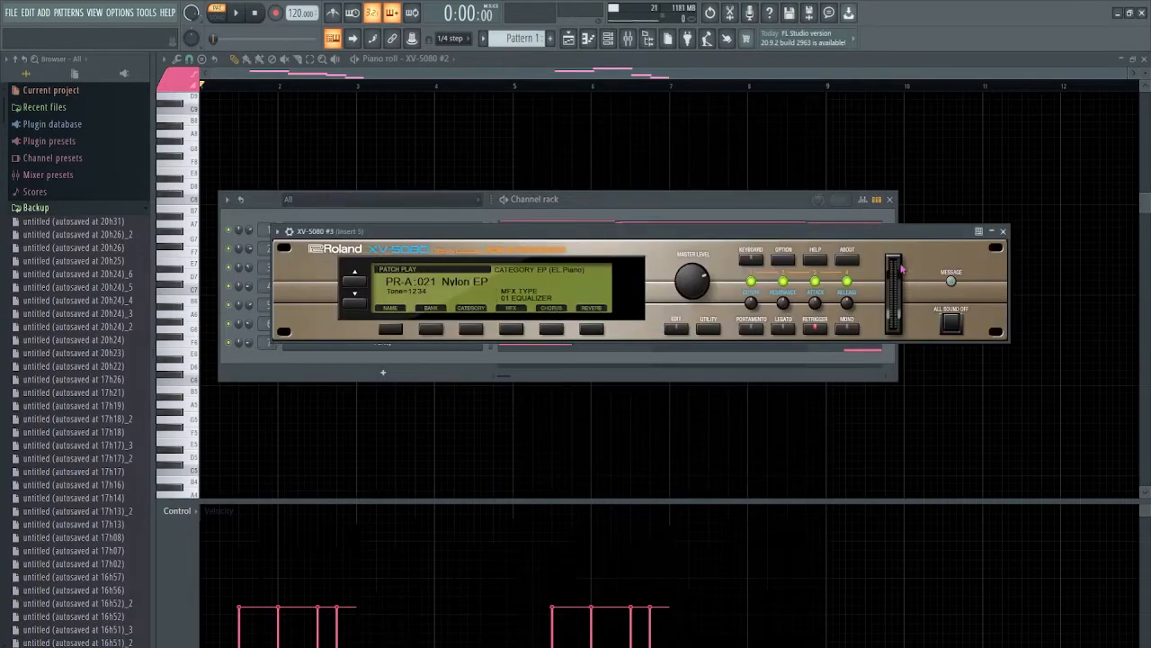
{"action": "left_click", "coordinate": [1003, 232]}
{"action": "left_click", "coordinate": [382, 323]}
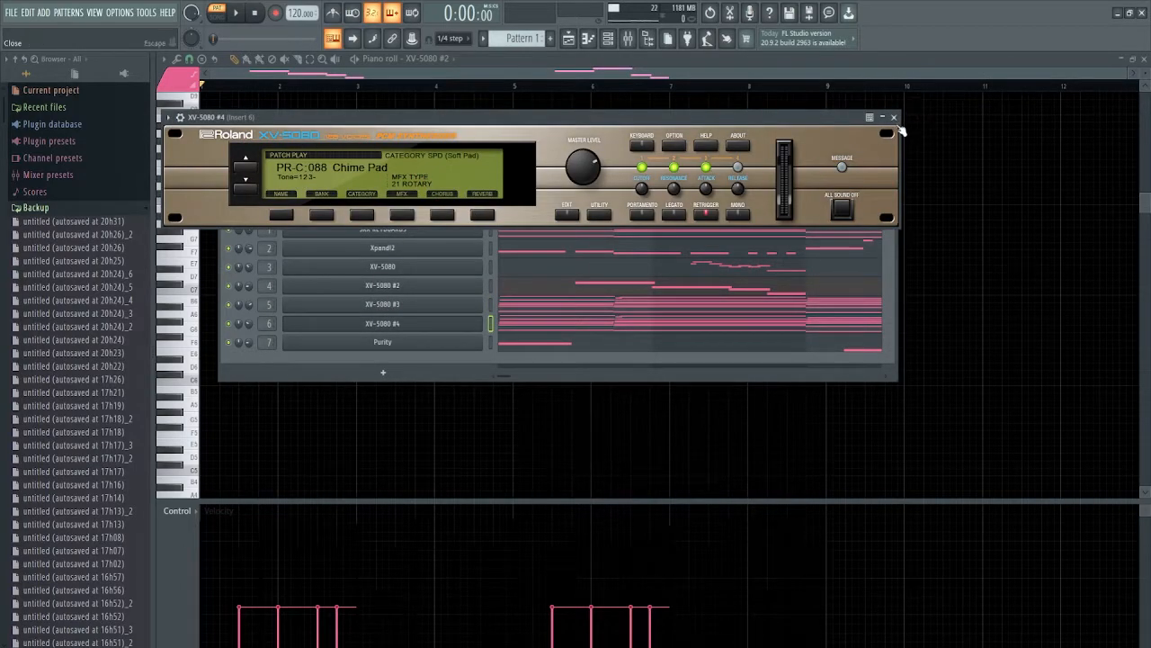
{"action": "left_click", "coordinate": [894, 117]}
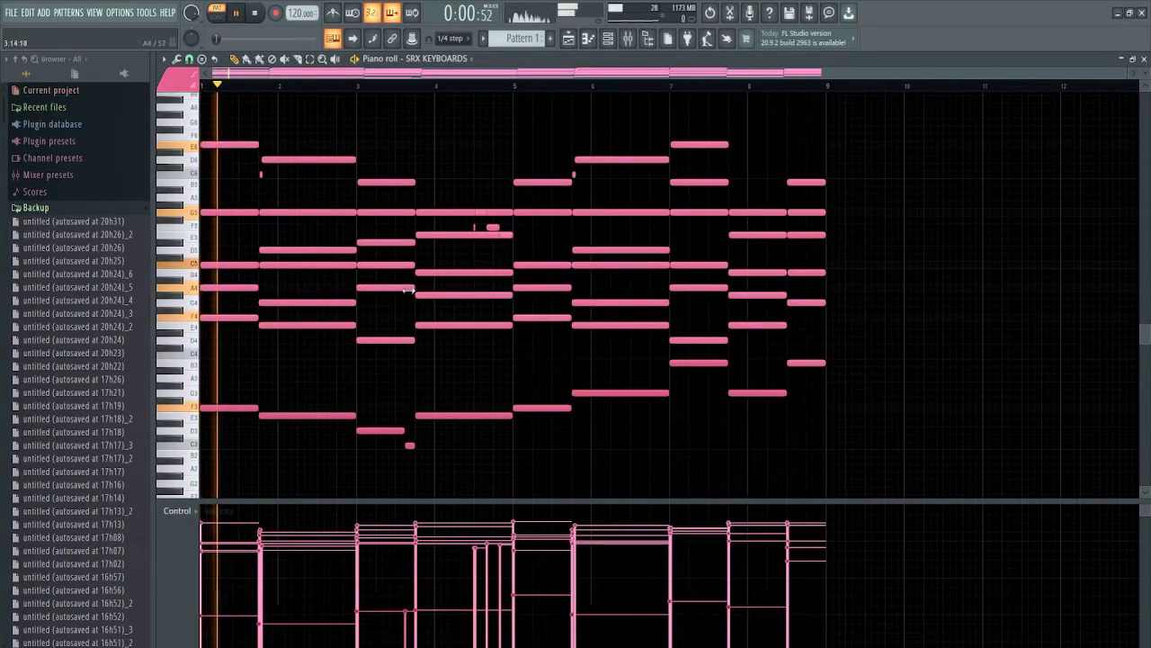
Compare the chord notes of XV-5080 #3, XV-5080 #4 and SRX KEYBOARDS in the piano roll during playback, then stop it
{"action": "left_click", "coordinate": [466, 57]}
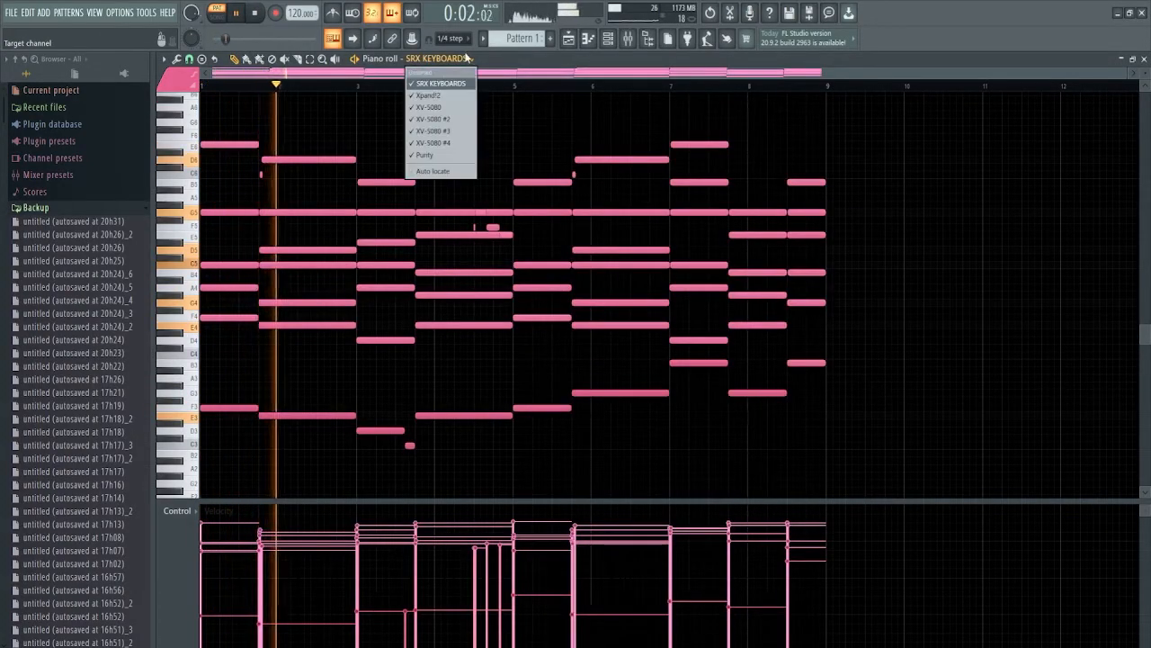
{"action": "left_click", "coordinate": [433, 130]}
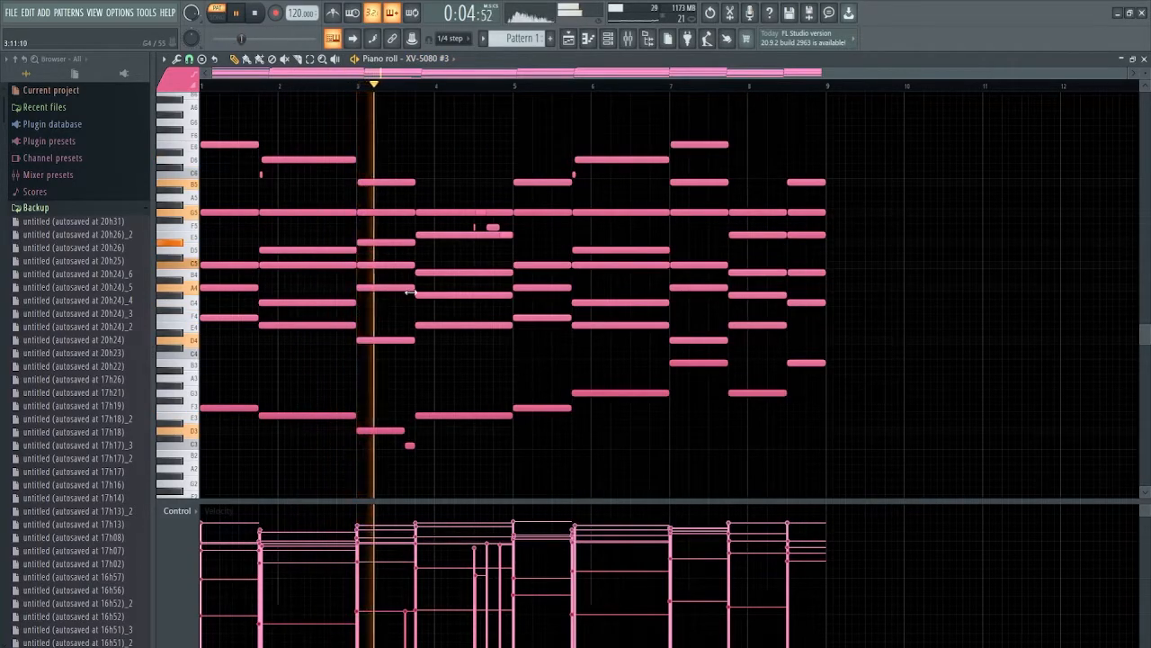
{"action": "left_click", "coordinate": [448, 58]}
{"action": "left_click", "coordinate": [434, 143]}
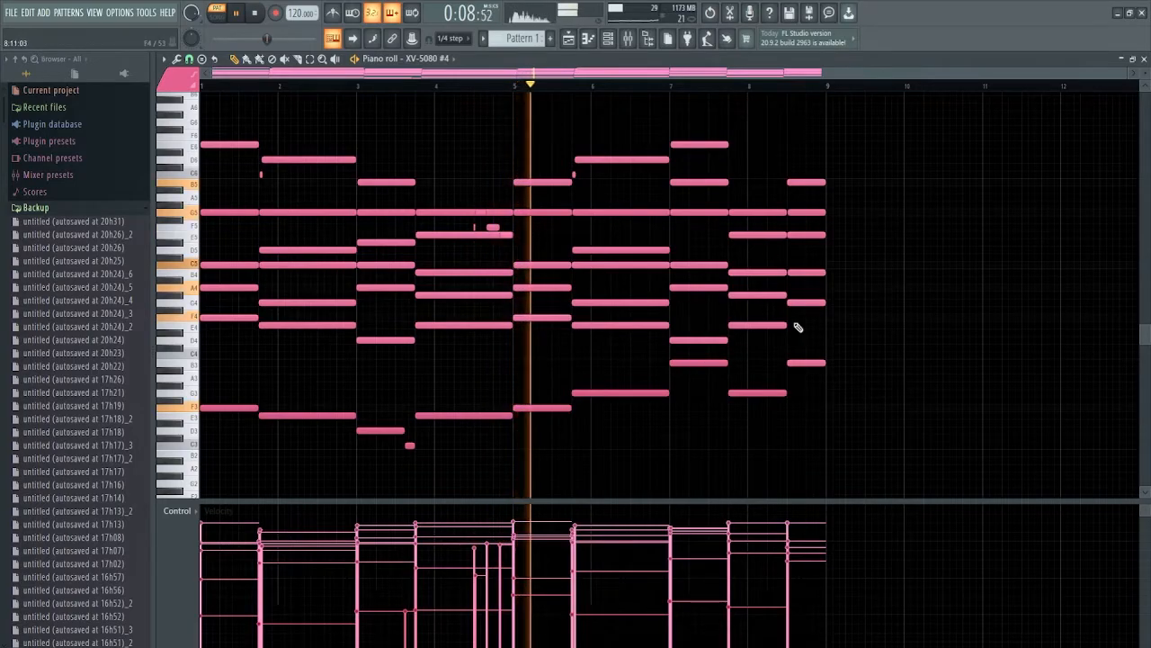
{"action": "left_click", "coordinate": [440, 58]}
{"action": "left_click", "coordinate": [445, 84]}
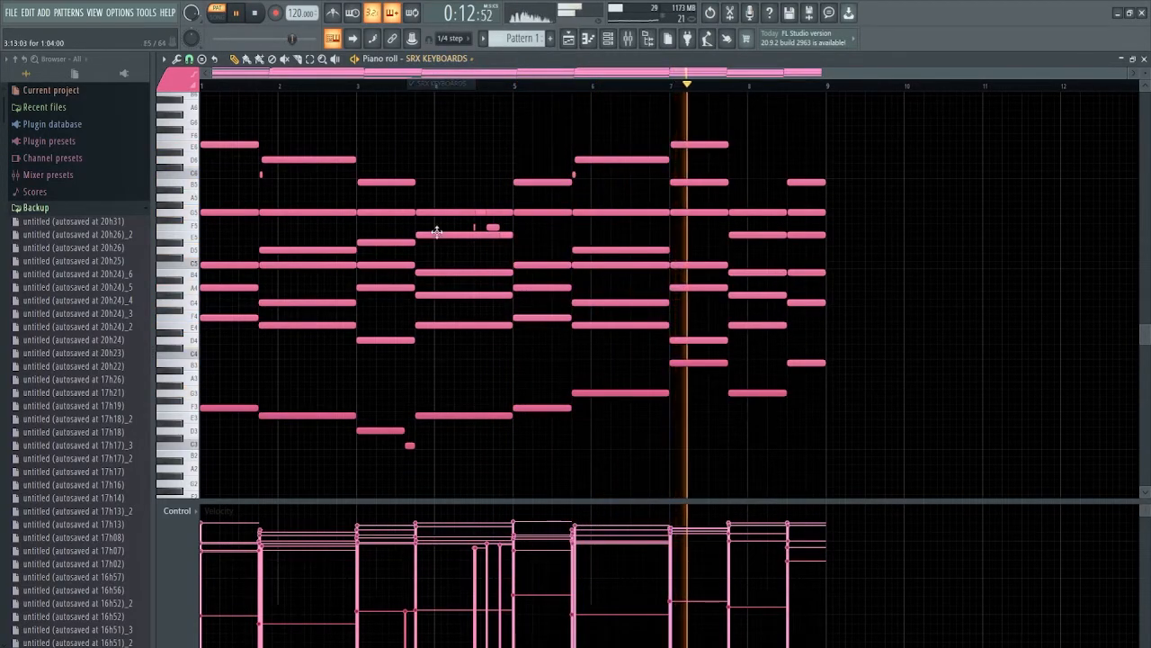
{"action": "scroll", "coordinate": [810, 297], "scroll_direction": "up", "scroll_amount": 3}
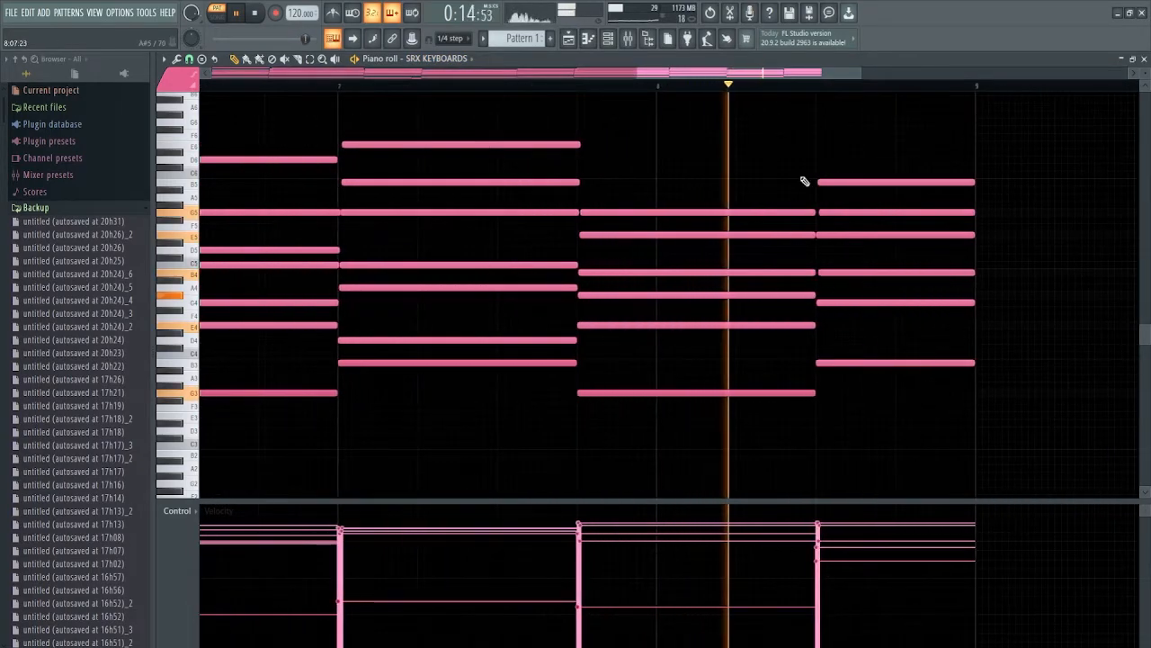
{"action": "scroll", "coordinate": [750, 308], "scroll_direction": "down", "scroll_amount": 4}
{"action": "key", "text": "space"}
View the Purity instrument's preset and examine its notes in the piano roll
{"action": "key", "text": "F6"}
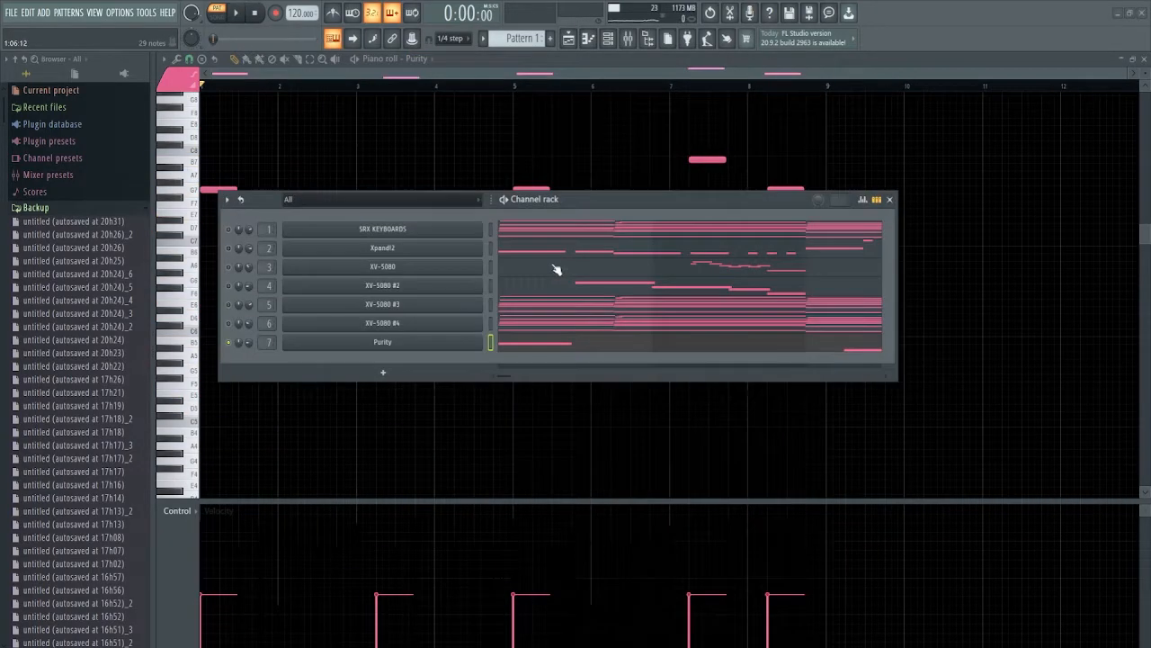
{"action": "left_click", "coordinate": [385, 341]}
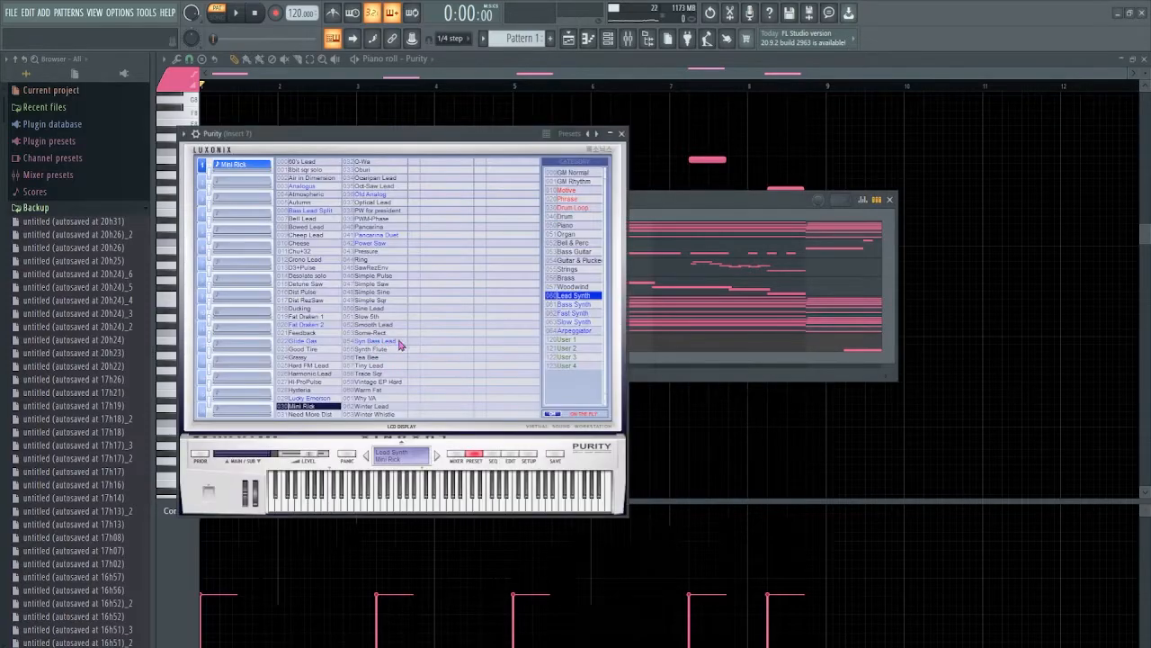
{"action": "left_click", "coordinate": [625, 137]}
{"action": "key", "text": "F6"}
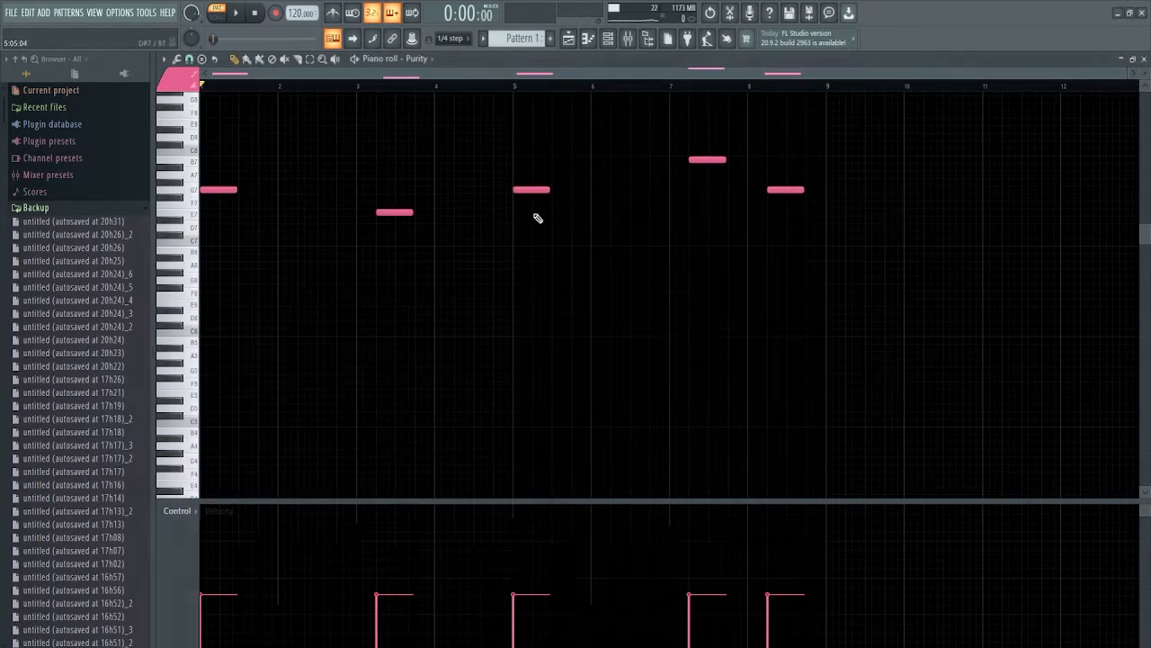
{"action": "left_click_drag", "start_coordinate": [789, 245], "coordinate": [200, 102]}
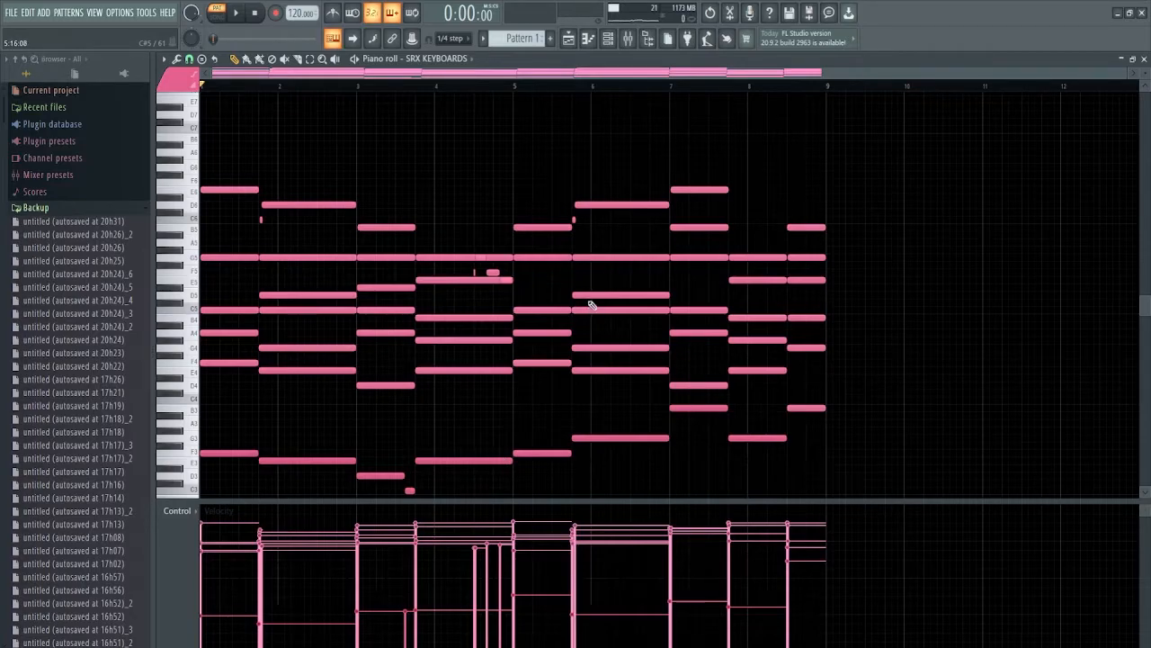
Start playback and review the Xpand!2, XV-5080 and XV-5080 #2 notes one after another in the piano roll
{"action": "key", "text": "space"}
{"action": "left_click", "coordinate": [450, 60]}
{"action": "left_click", "coordinate": [446, 96]}
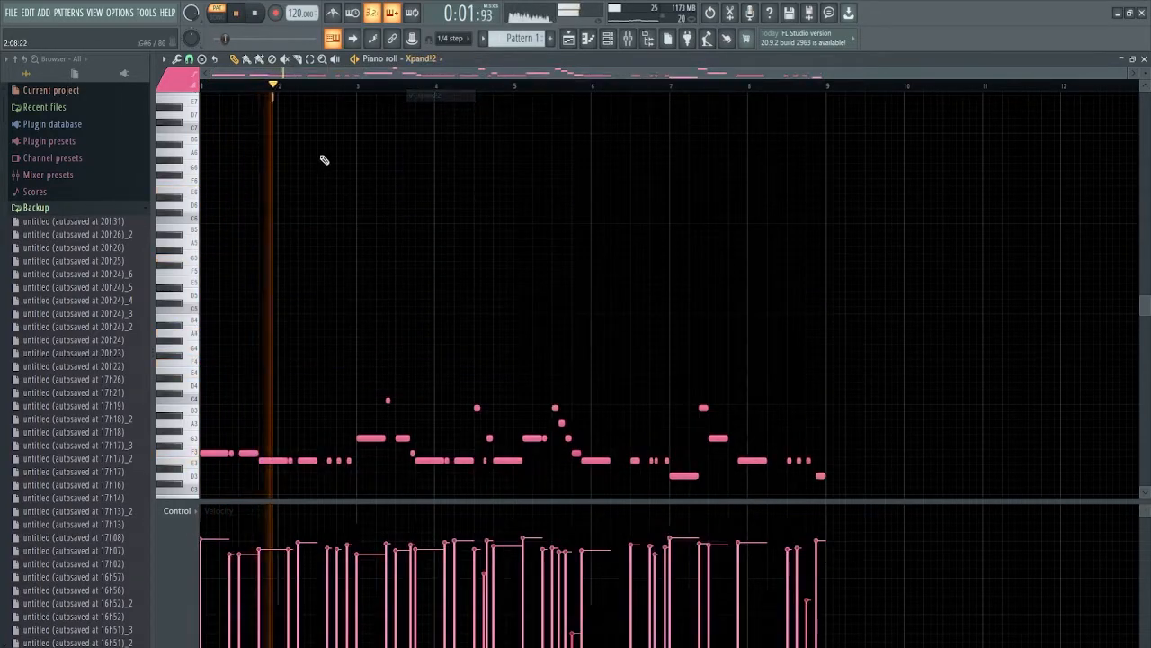
{"action": "left_click", "coordinate": [432, 58]}
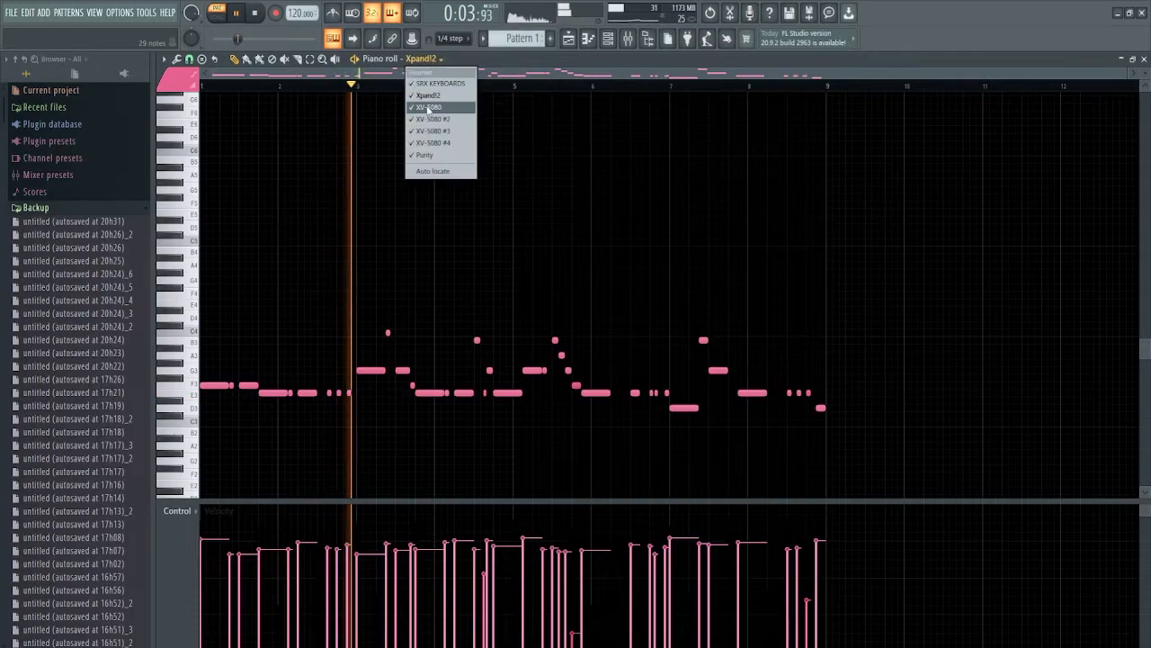
{"action": "left_click", "coordinate": [429, 108]}
{"action": "left_click", "coordinate": [415, 59]}
{"action": "left_click", "coordinate": [430, 122]}
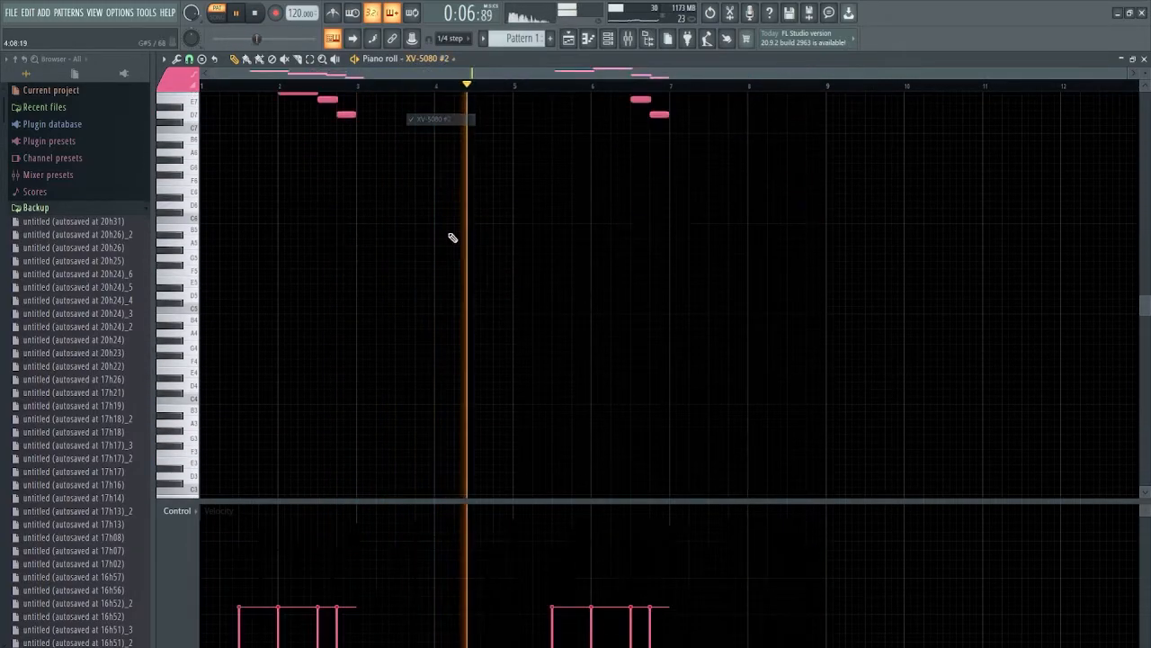
Review the XV-5080 #3, XV-5080 #4 and Purity notes in the piano roll during playback, then stop it
{"action": "left_click", "coordinate": [423, 60]}
{"action": "left_click", "coordinate": [434, 135]}
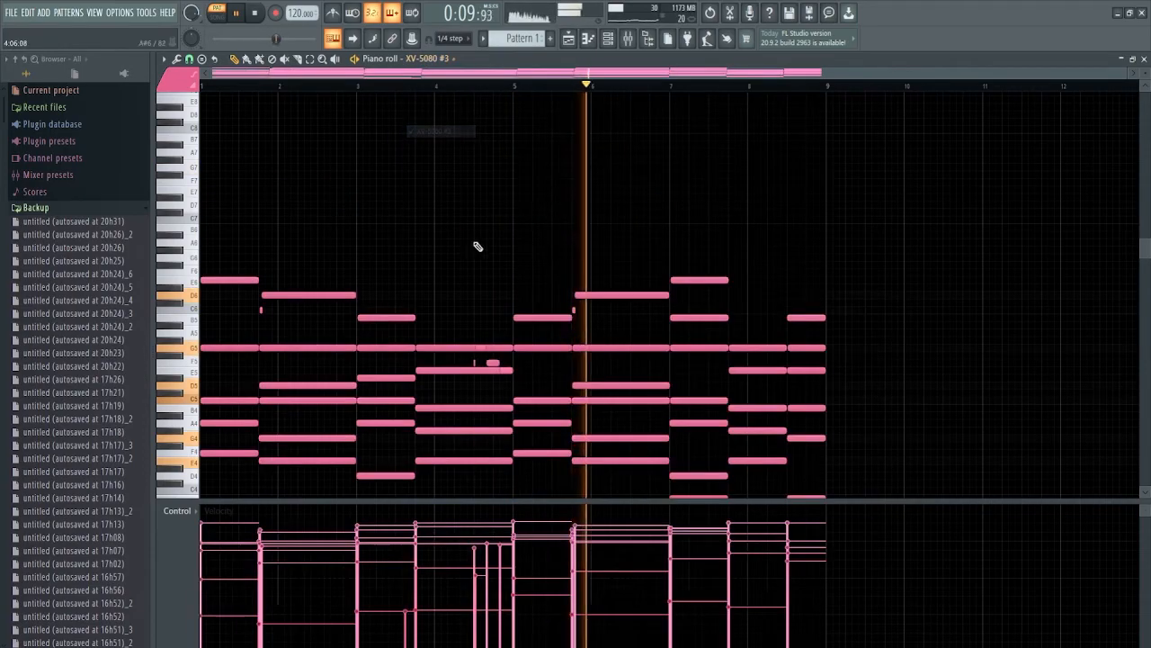
{"action": "left_click", "coordinate": [419, 58]}
{"action": "left_click", "coordinate": [437, 150]}
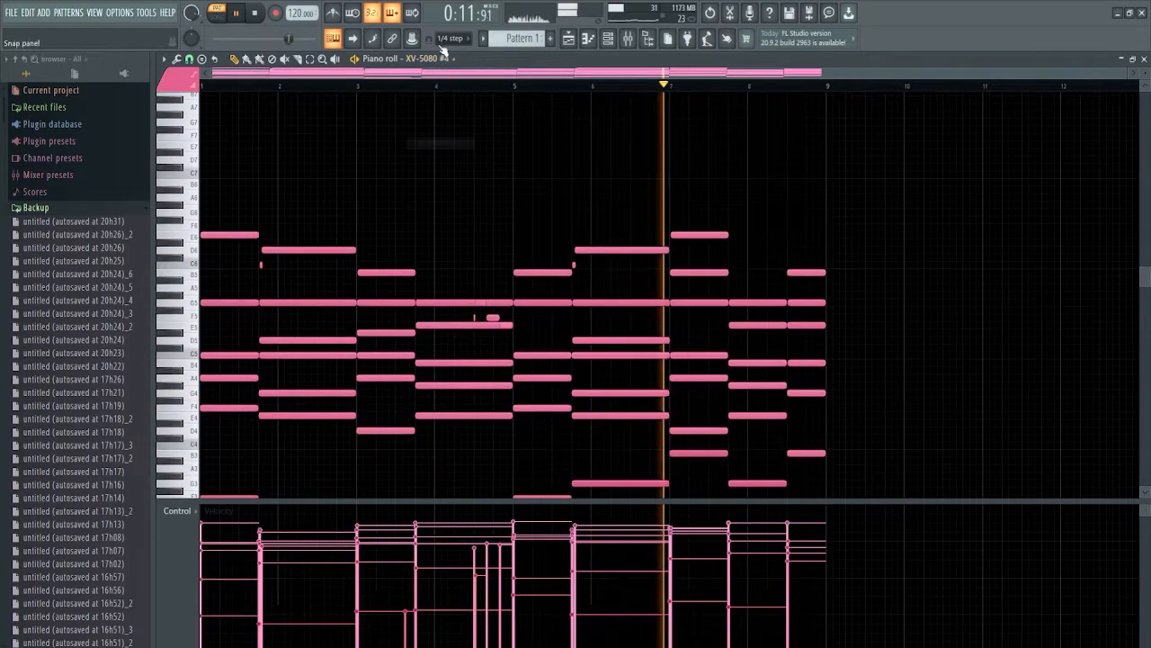
{"action": "left_click", "coordinate": [419, 59]}
{"action": "left_click", "coordinate": [438, 163]}
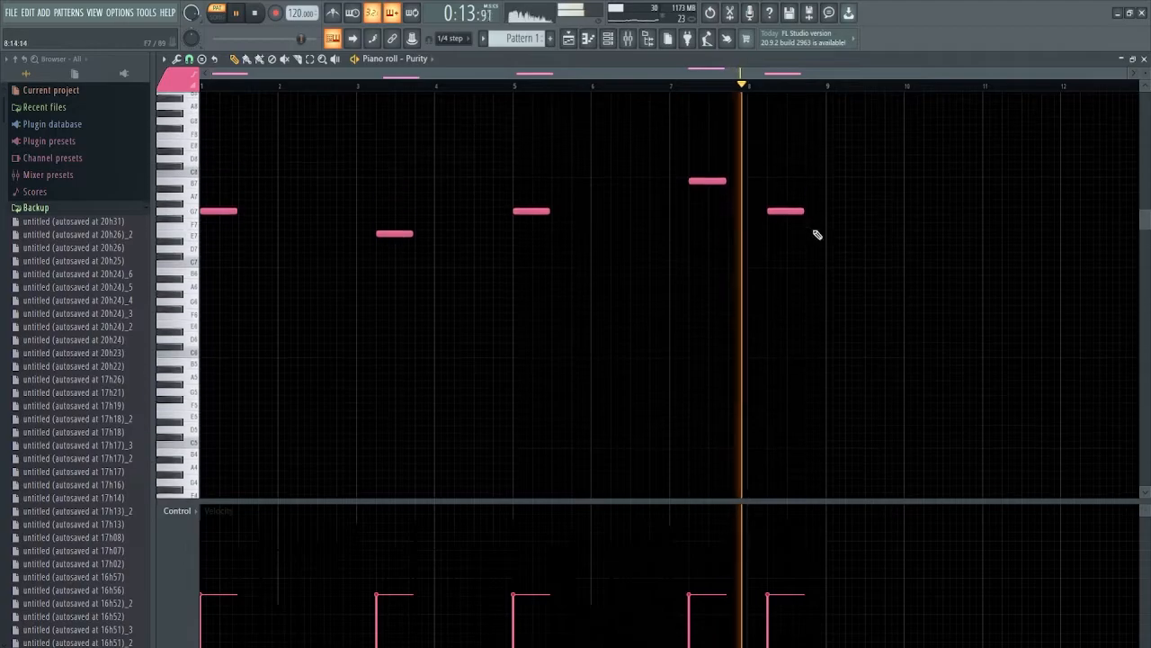
{"action": "scroll", "coordinate": [820, 234], "scroll_direction": "up", "scroll_amount": 4}
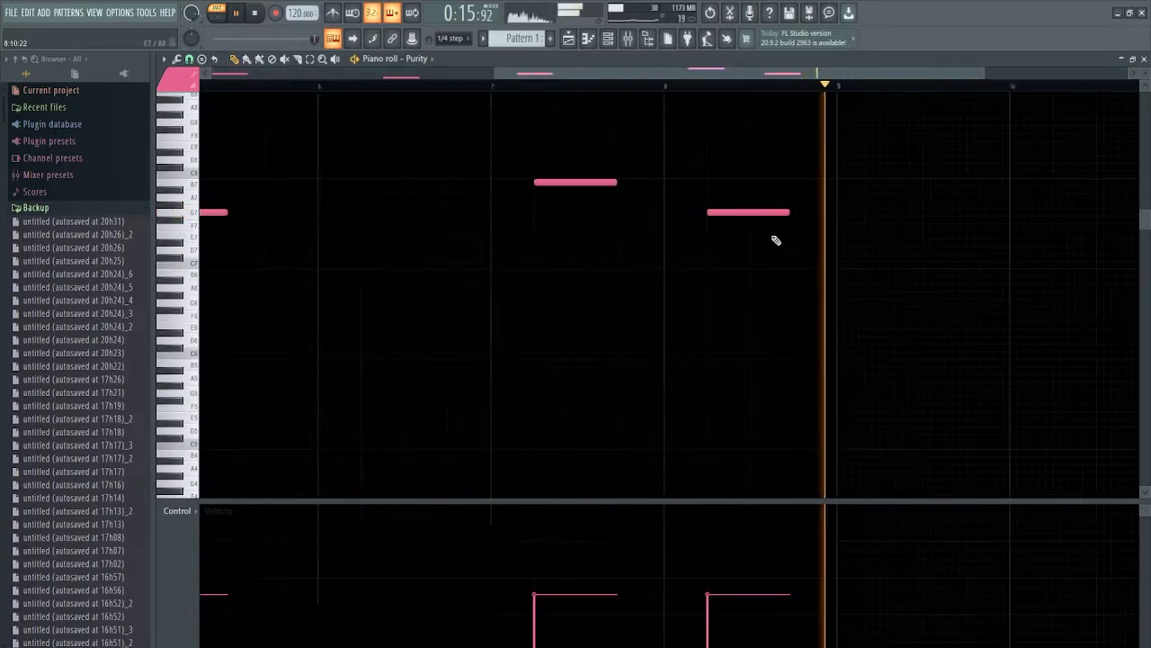
{"action": "key", "text": "space"}
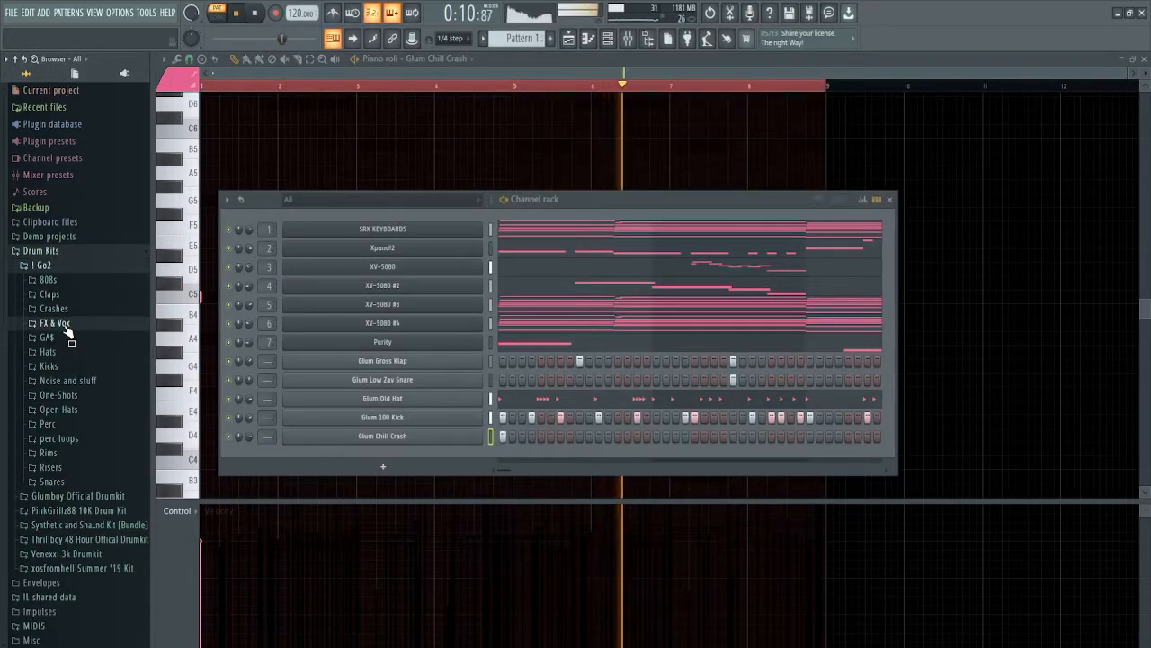
Browse the samples in the drum kit's FX & Vox folder, then collapse the folder
{"action": "left_click", "coordinate": [66, 324]}
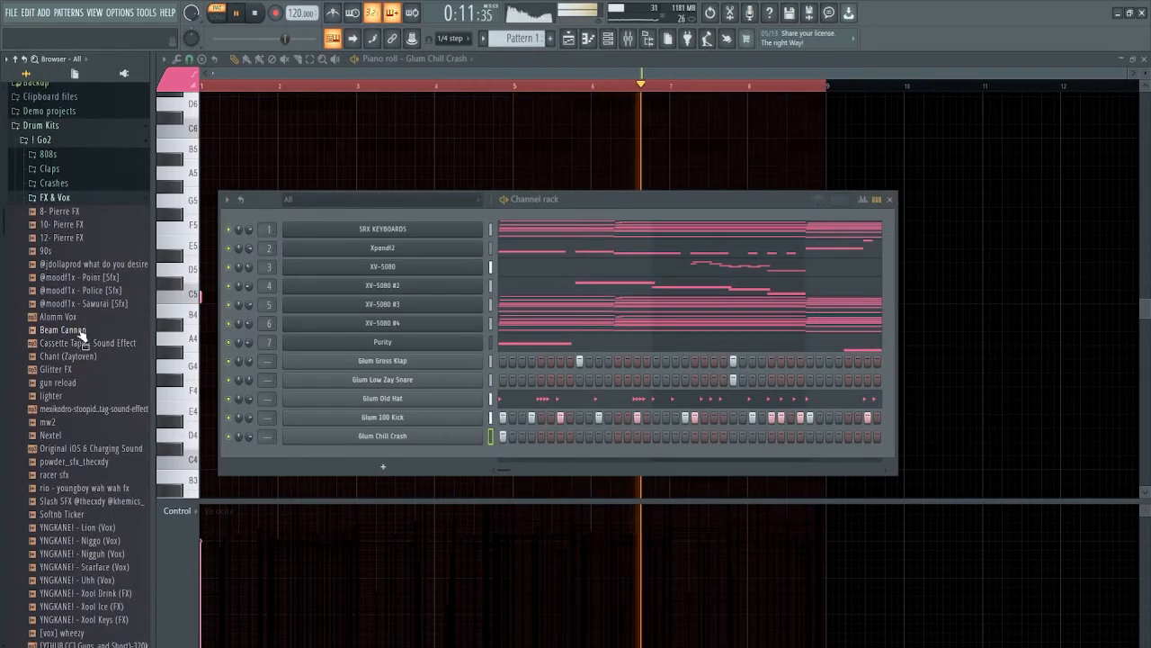
{"action": "left_click", "coordinate": [72, 198]}
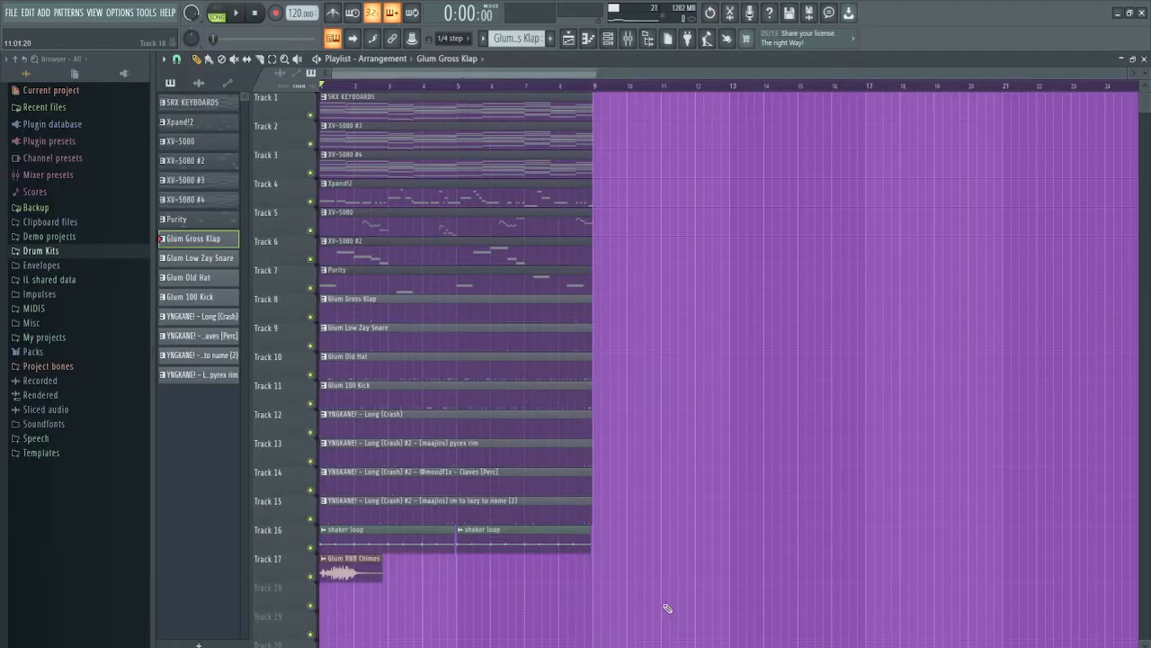
Select the drum and percussion clips on Tracks 8 to 17 in the playlist, then clear the selection
{"action": "left_click_drag", "start_coordinate": [667, 608], "coordinate": [321, 297]}
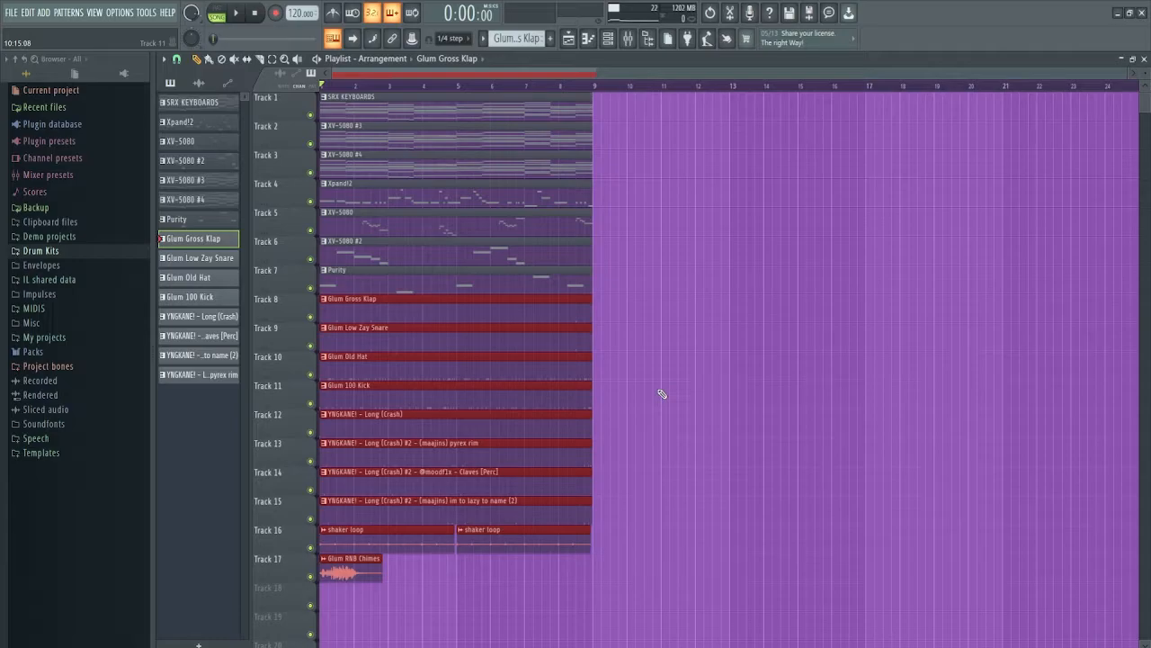
{"action": "left_click", "coordinate": [663, 393], "text": "ctrl"}
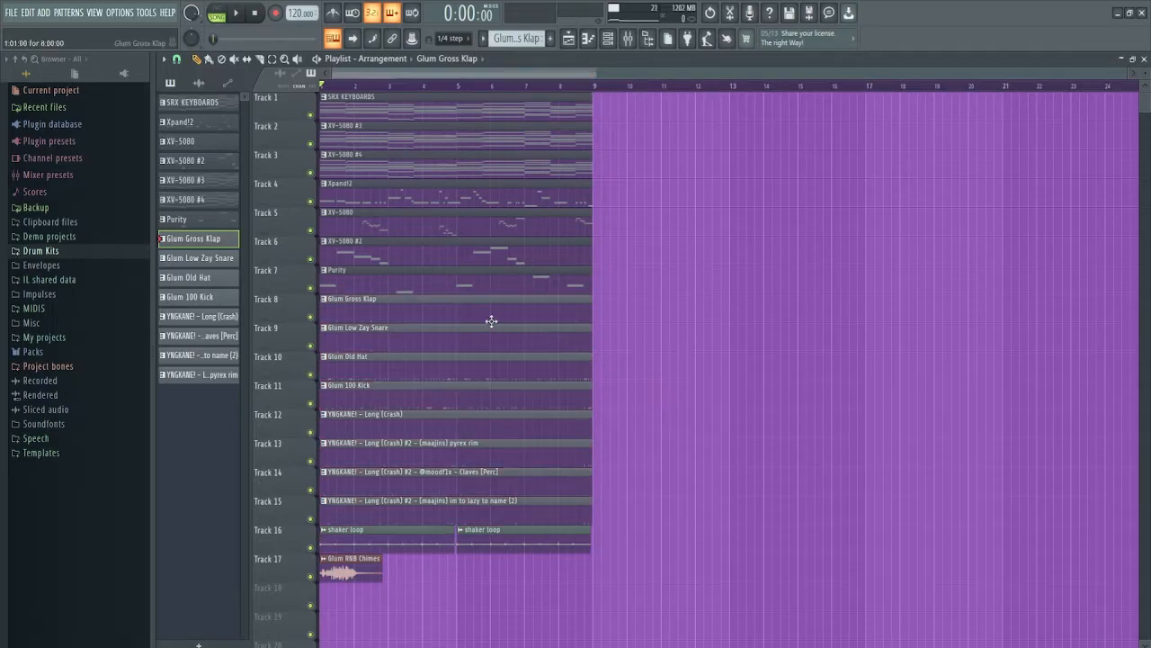
Examine the Glum Gross Klap and Glum Low Zay Snare notes in the piano roll, returning to the playlist after each
{"action": "double_click", "coordinate": [483, 320]}
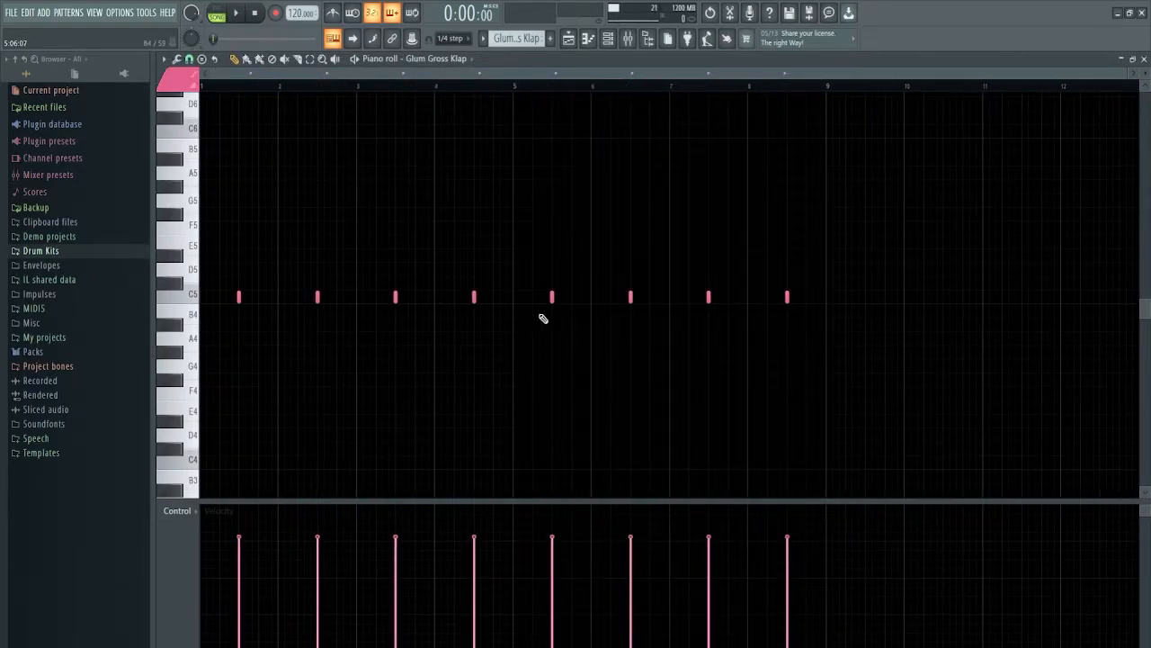
{"action": "left_click", "coordinate": [1144, 59]}
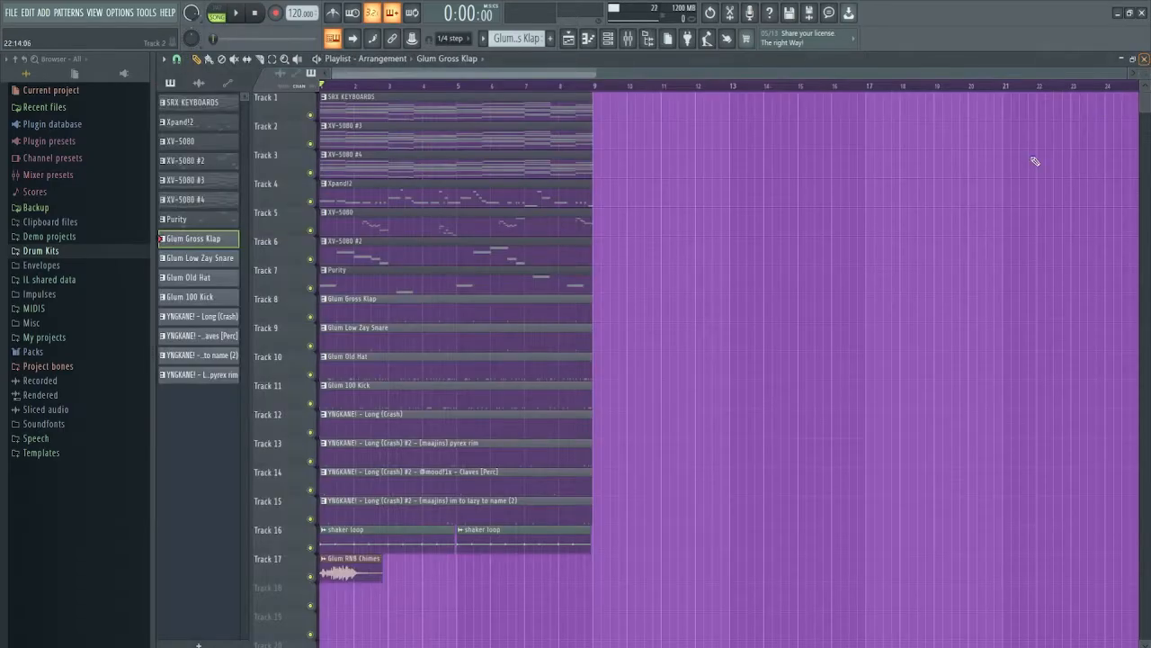
{"action": "double_click", "coordinate": [500, 347]}
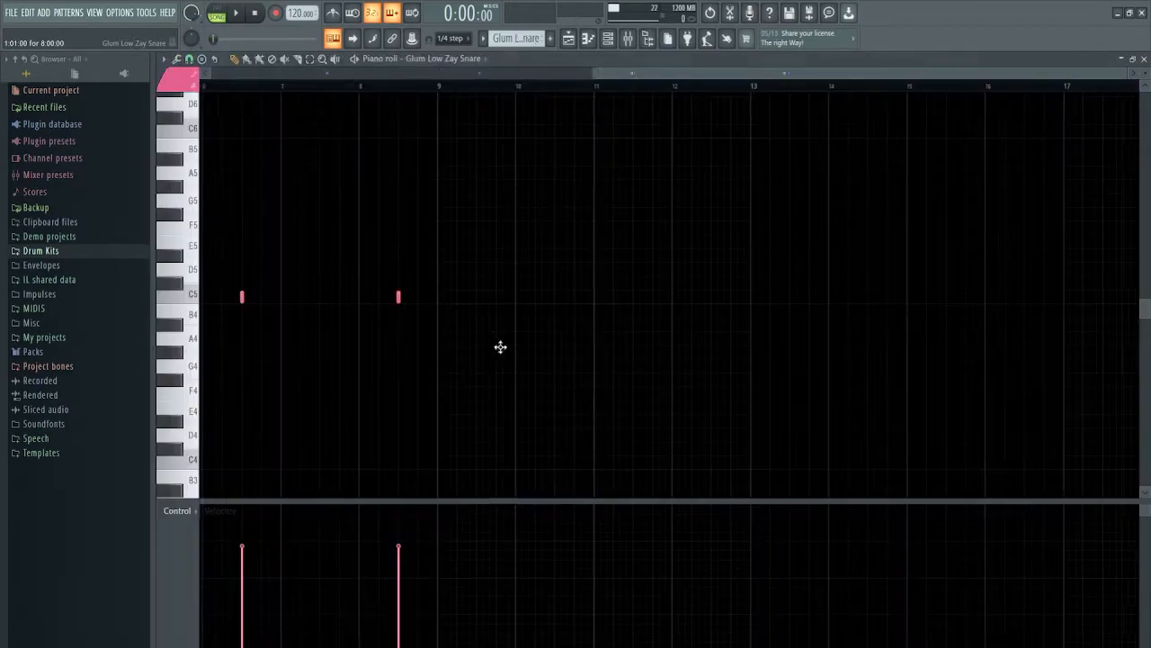
{"action": "scroll", "coordinate": [391, 366], "scroll_direction": "left", "scroll_amount": 5}
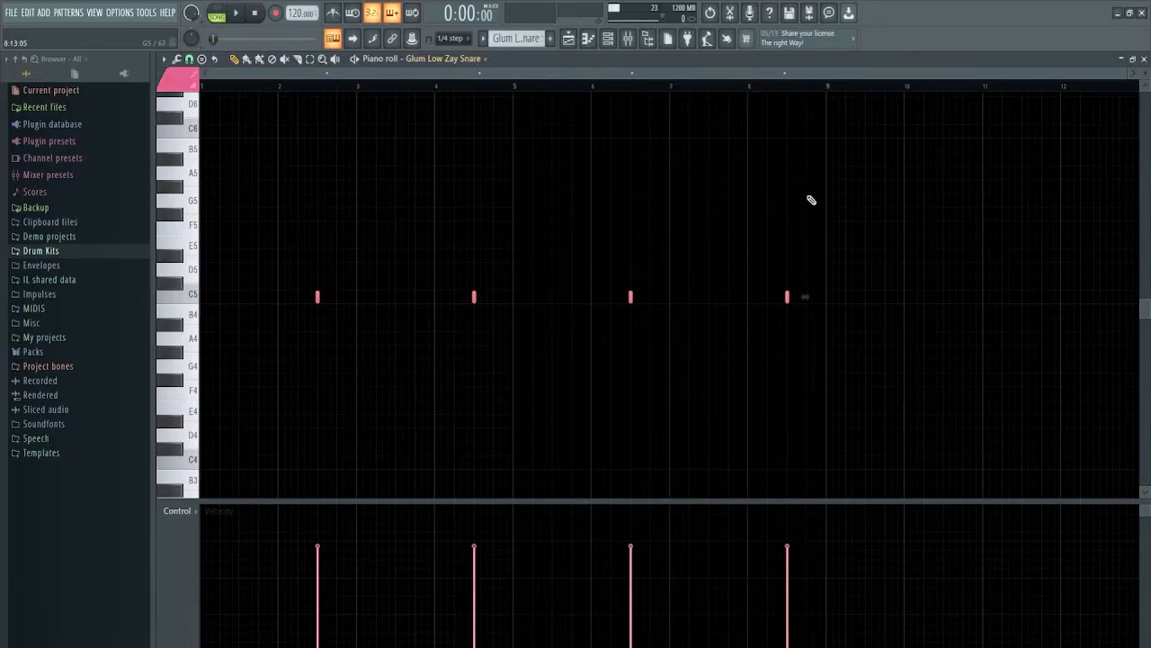
{"action": "left_click", "coordinate": [1144, 59]}
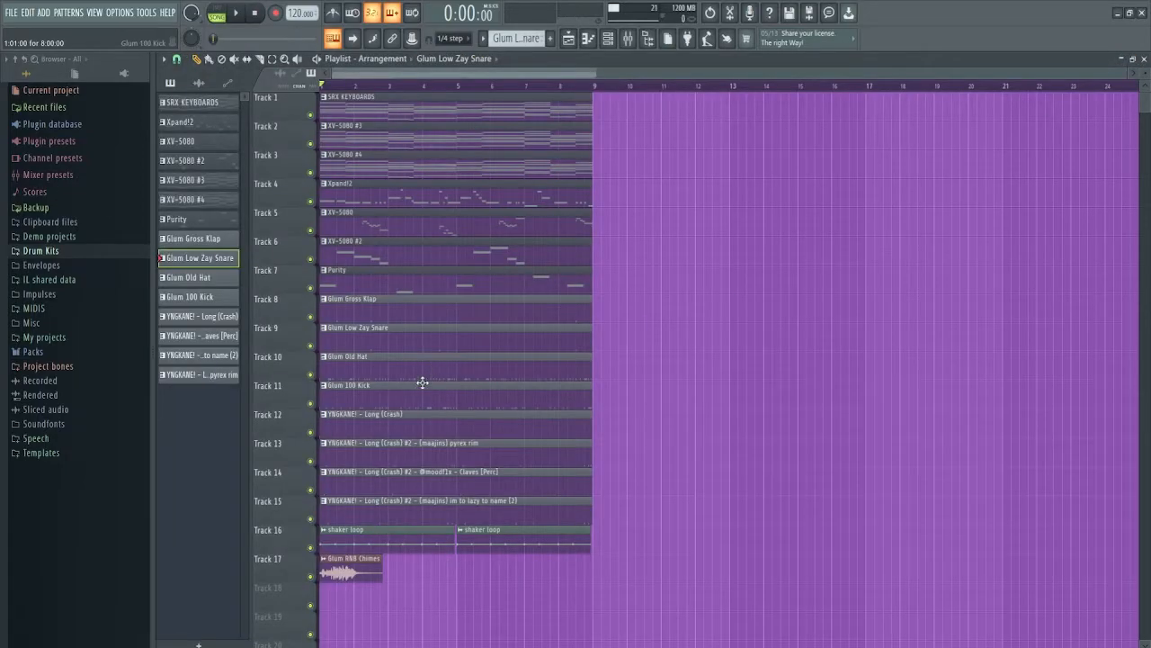
Examine the Glum Old Hat pattern in the piano roll, looking closely at its hat rolls and note spacing near bars 7 and 8
{"action": "double_click", "coordinate": [423, 379]}
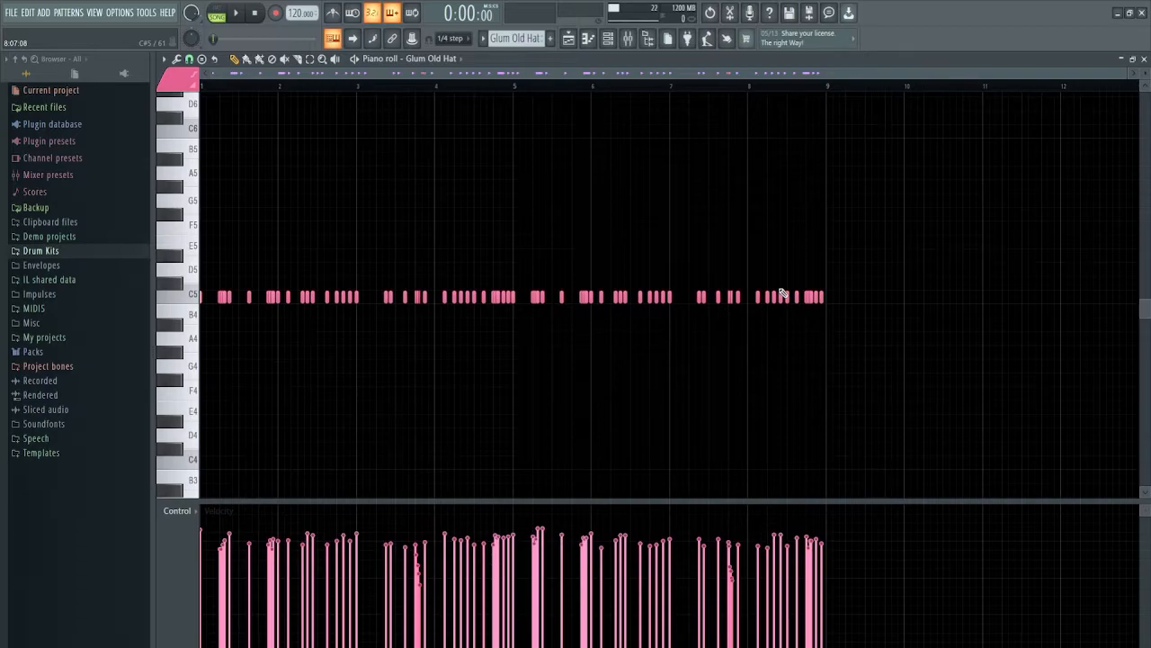
{"action": "scroll", "coordinate": [782, 265], "scroll_direction": "up", "scroll_amount": 6}
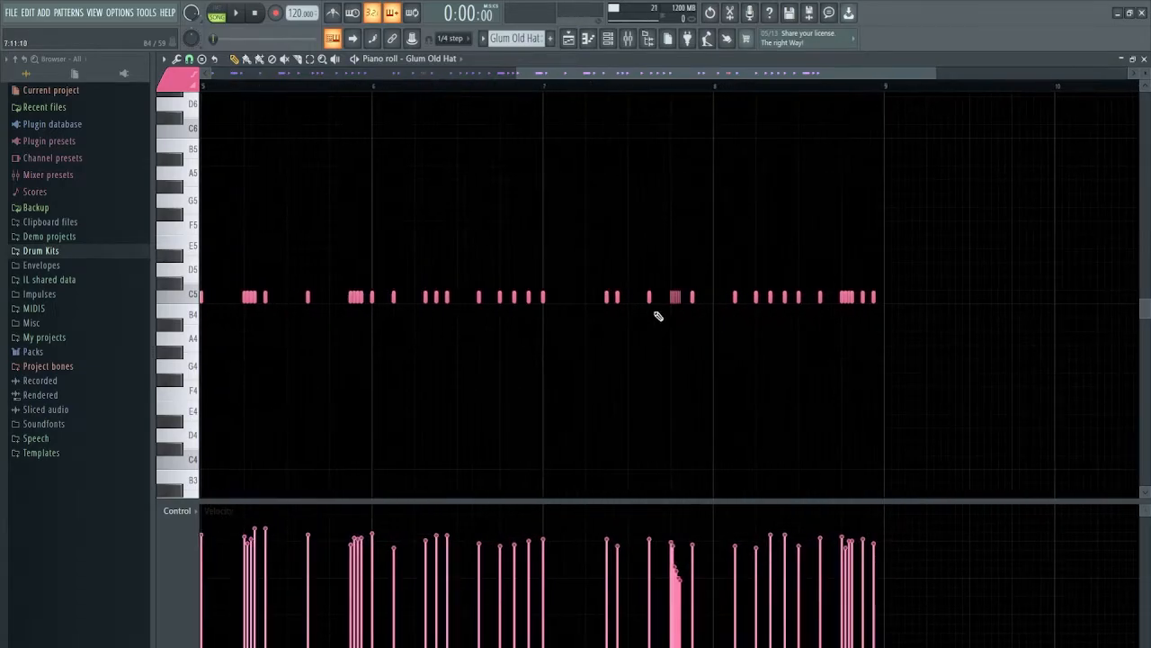
{"action": "scroll", "coordinate": [719, 333], "scroll_direction": "down", "scroll_amount": 4}
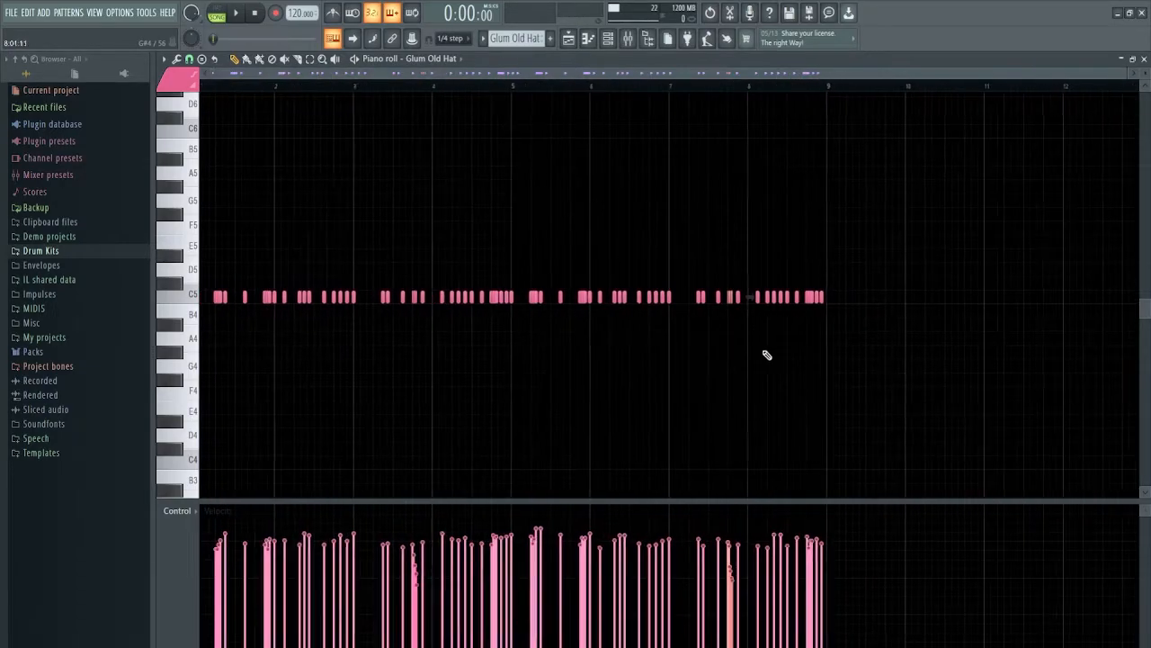
{"action": "scroll", "coordinate": [750, 352], "scroll_direction": "up", "scroll_amount": 7}
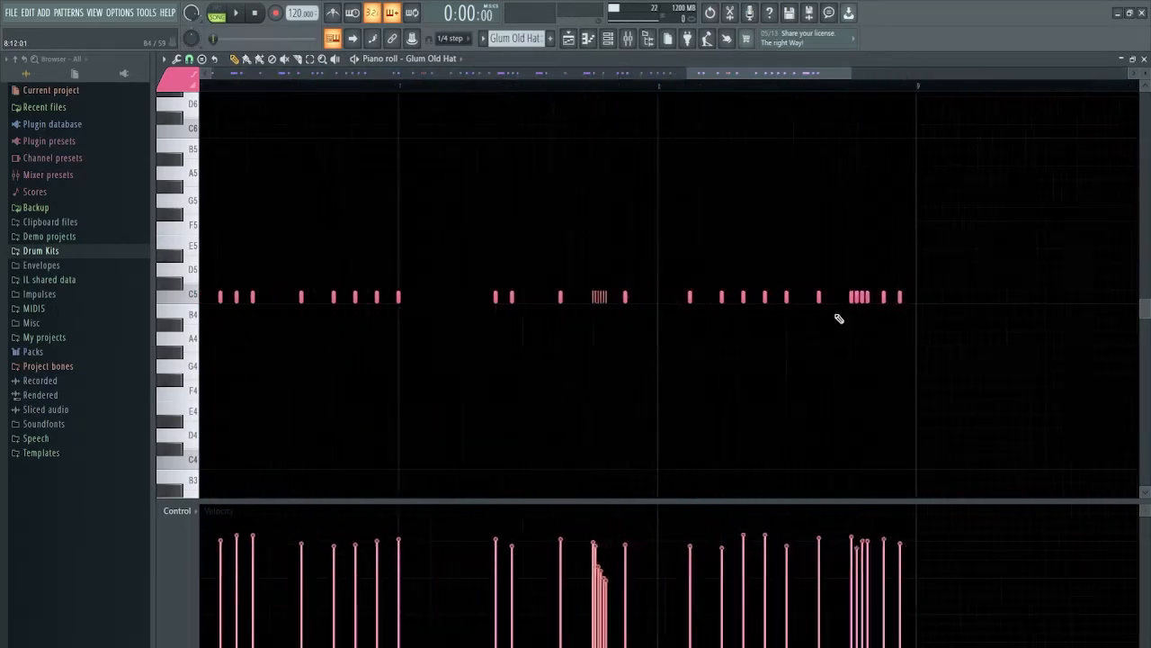
{"action": "left_click", "coordinate": [189, 58]}
{"action": "left_click", "coordinate": [627, 257]}
{"action": "scroll", "coordinate": [632, 309], "scroll_direction": "up", "scroll_amount": 4}
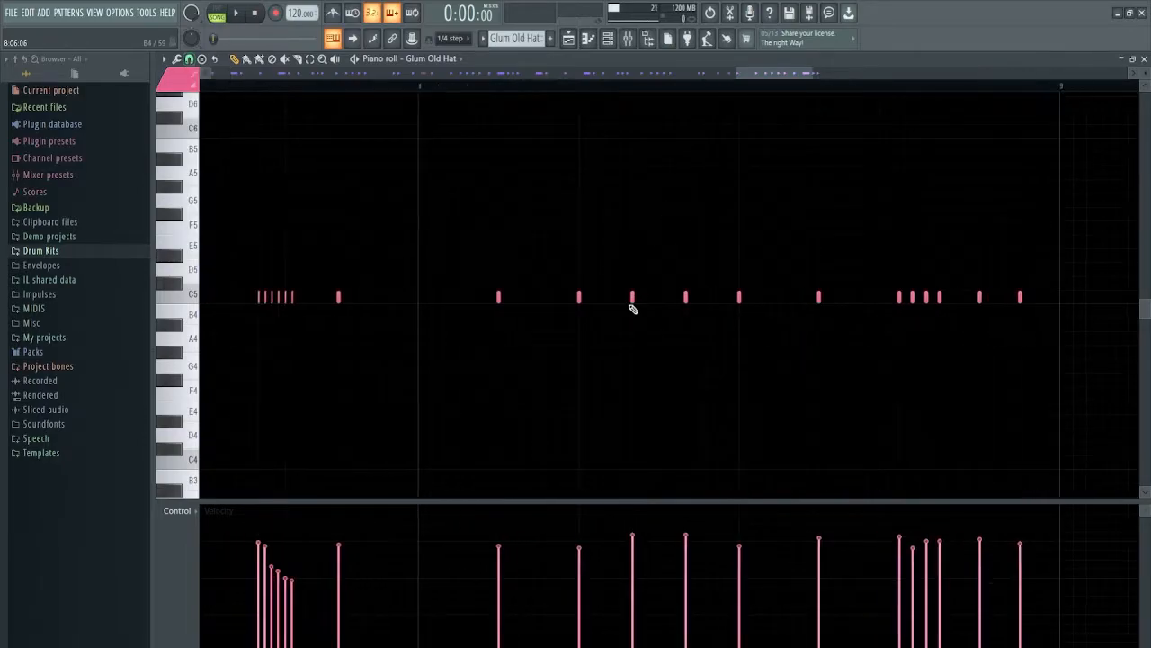
{"action": "scroll", "coordinate": [666, 305], "scroll_direction": "up", "scroll_amount": 3}
{"action": "scroll", "coordinate": [853, 315], "scroll_direction": "down", "scroll_amount": 3}
{"action": "scroll", "coordinate": [843, 329], "scroll_direction": "up", "scroll_amount": 2}
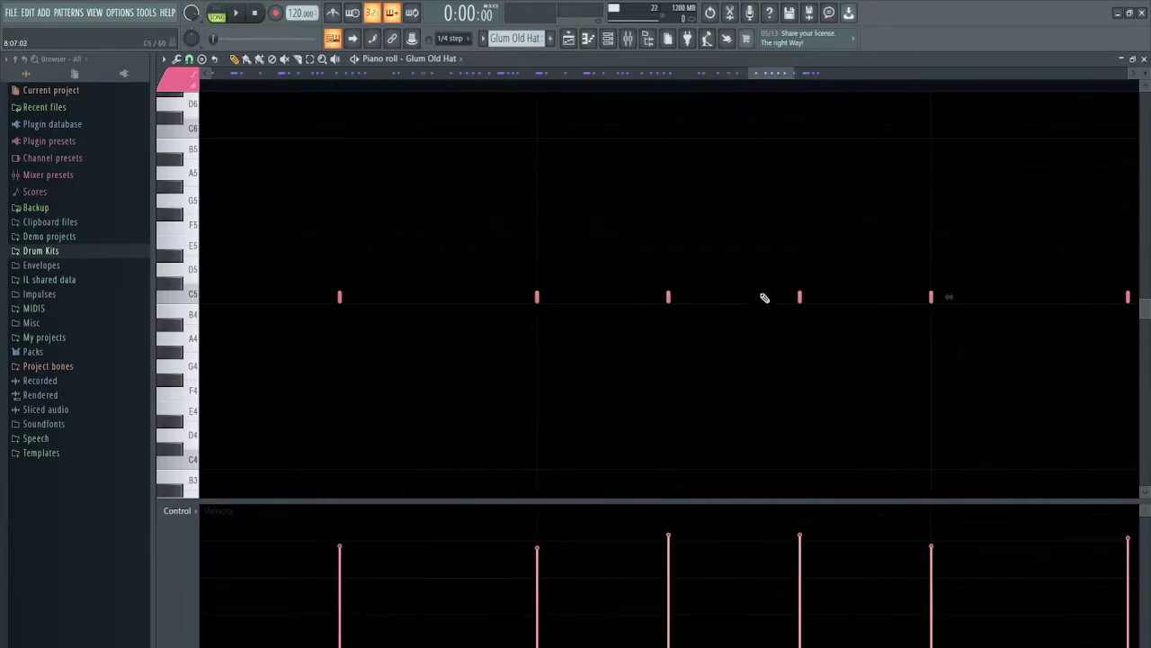
{"action": "scroll", "coordinate": [735, 271], "scroll_direction": "down", "scroll_amount": 6}
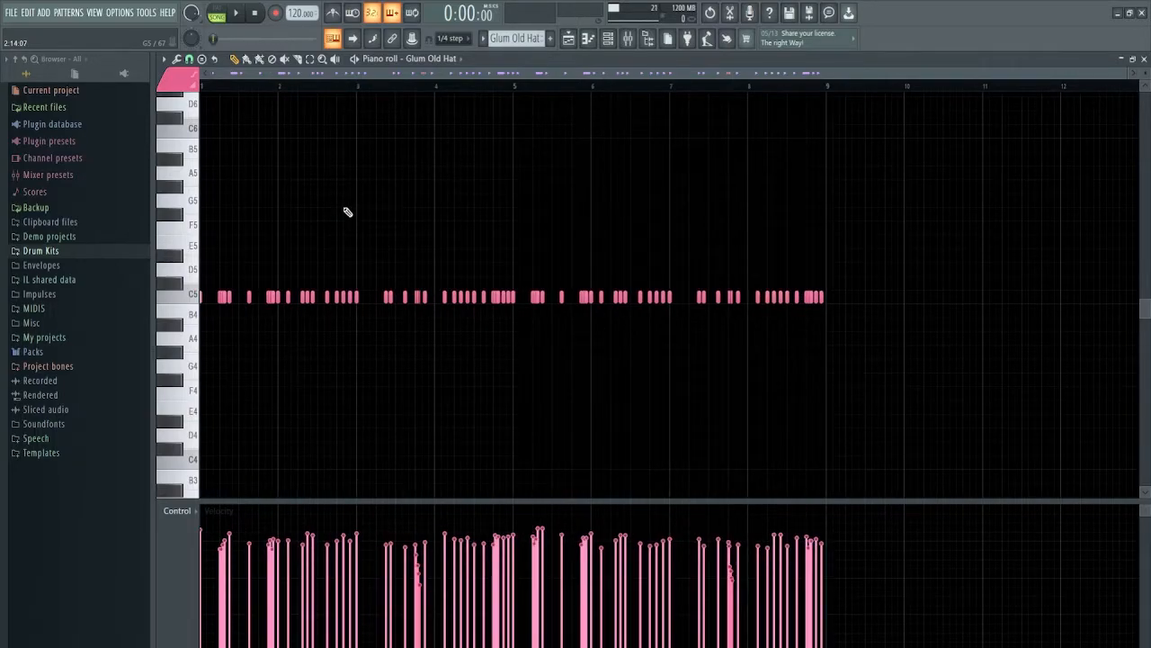
Play back the arrangement while following the Glum Old Hat notes and rolls through the opening bars
{"action": "key", "text": "space"}
{"action": "scroll", "coordinate": [252, 319], "scroll_direction": "up", "scroll_amount": 3}
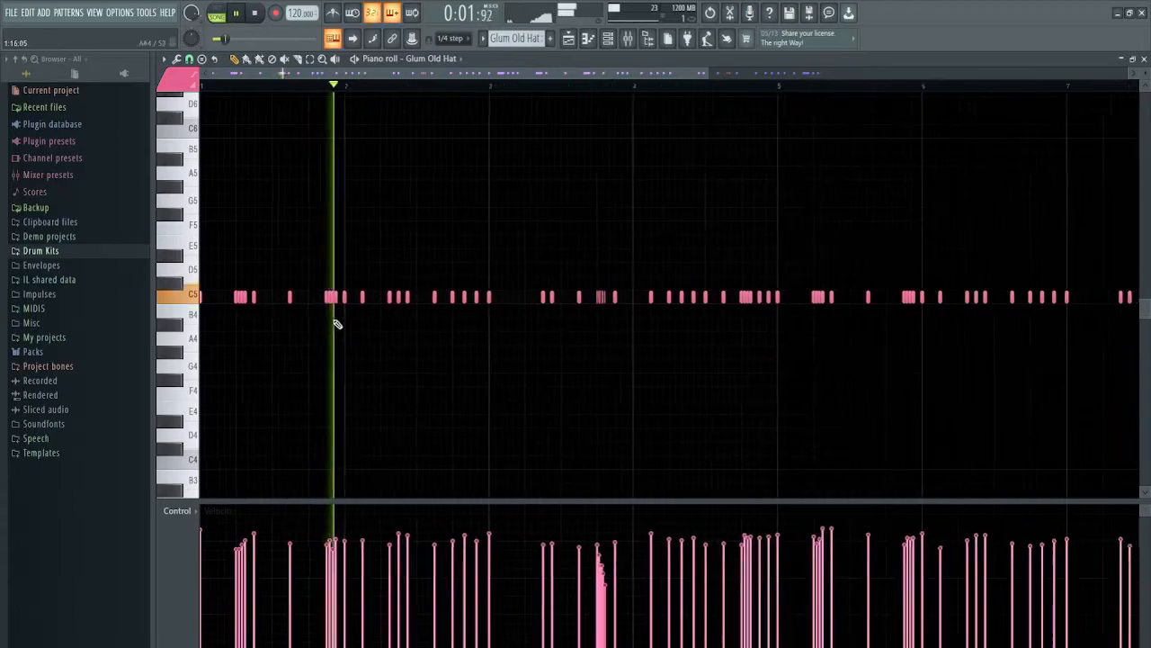
{"action": "scroll", "coordinate": [404, 322], "scroll_direction": "up", "scroll_amount": 4}
{"action": "scroll", "coordinate": [621, 330], "scroll_direction": "down", "scroll_amount": 3}
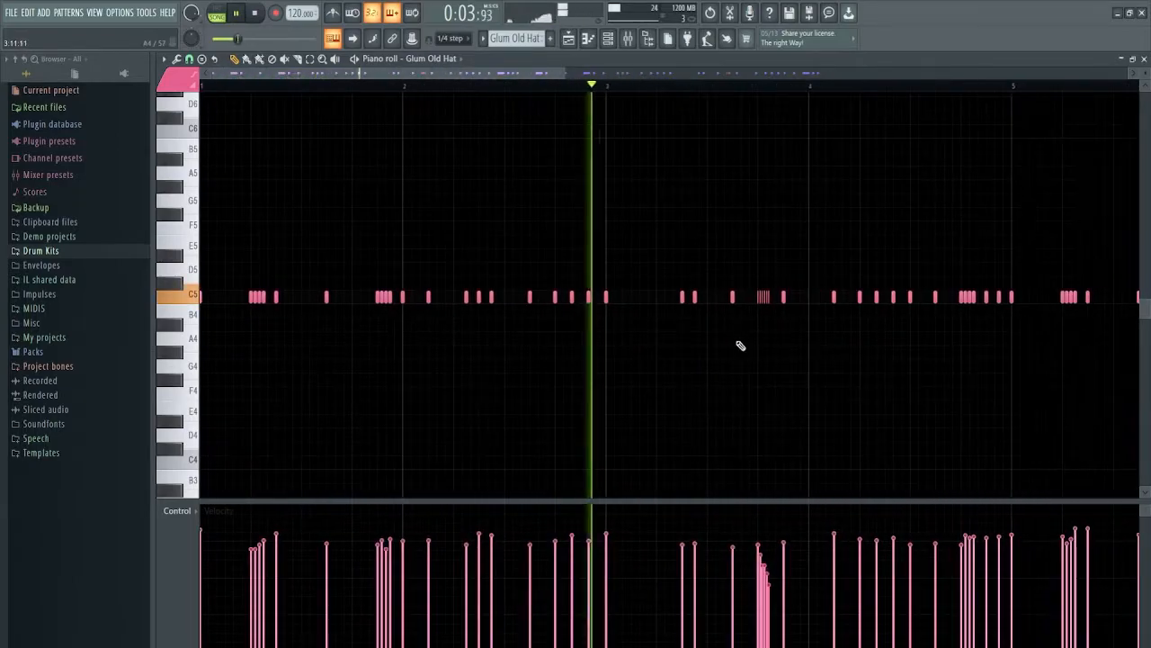
{"action": "scroll", "coordinate": [611, 352], "scroll_direction": "up", "scroll_amount": 4}
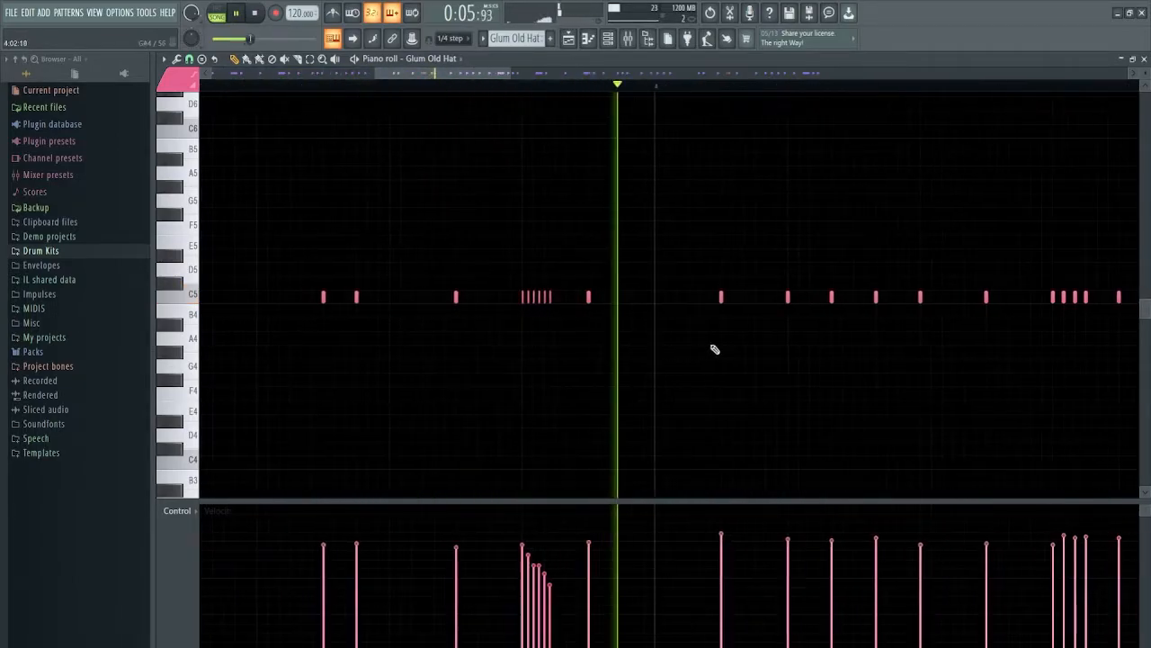
{"action": "scroll", "coordinate": [705, 350], "scroll_direction": "down", "scroll_amount": 3}
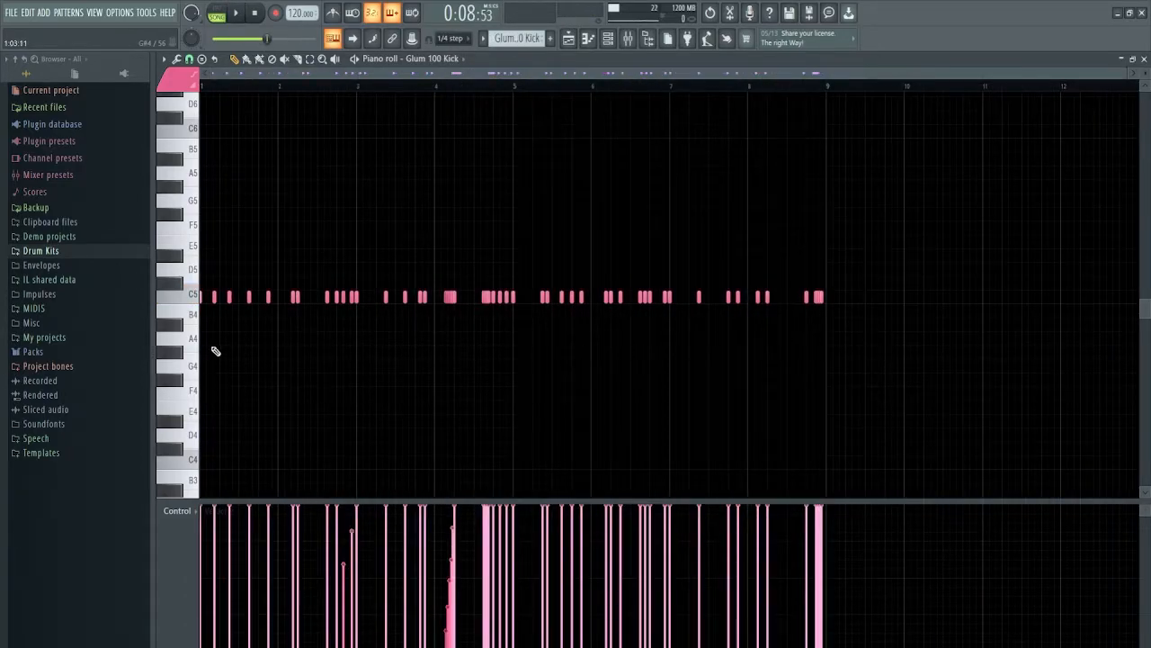
Examine the Glum 100 Kick pattern in the piano roll, including the velocities of the fast kick roll in bar 4
{"action": "scroll", "coordinate": [216, 353], "scroll_direction": "up", "scroll_amount": 3}
{"action": "scroll", "coordinate": [316, 351], "scroll_direction": "down", "scroll_amount": 3}
{"action": "scroll", "coordinate": [450, 455], "scroll_direction": "up", "scroll_amount": 1}
{"action": "scroll", "coordinate": [381, 484], "scroll_direction": "up", "scroll_amount": 2}
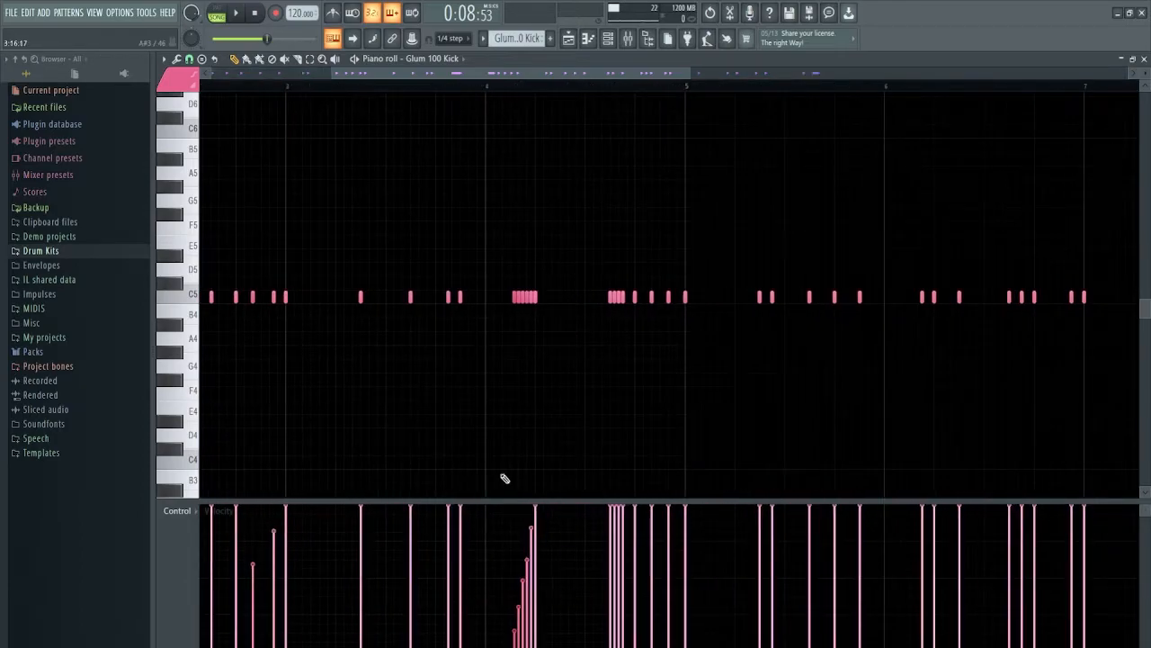
{"action": "scroll", "coordinate": [629, 320], "scroll_direction": "down", "scroll_amount": 2}
{"action": "scroll", "coordinate": [689, 333], "scroll_direction": "down", "scroll_amount": 1}
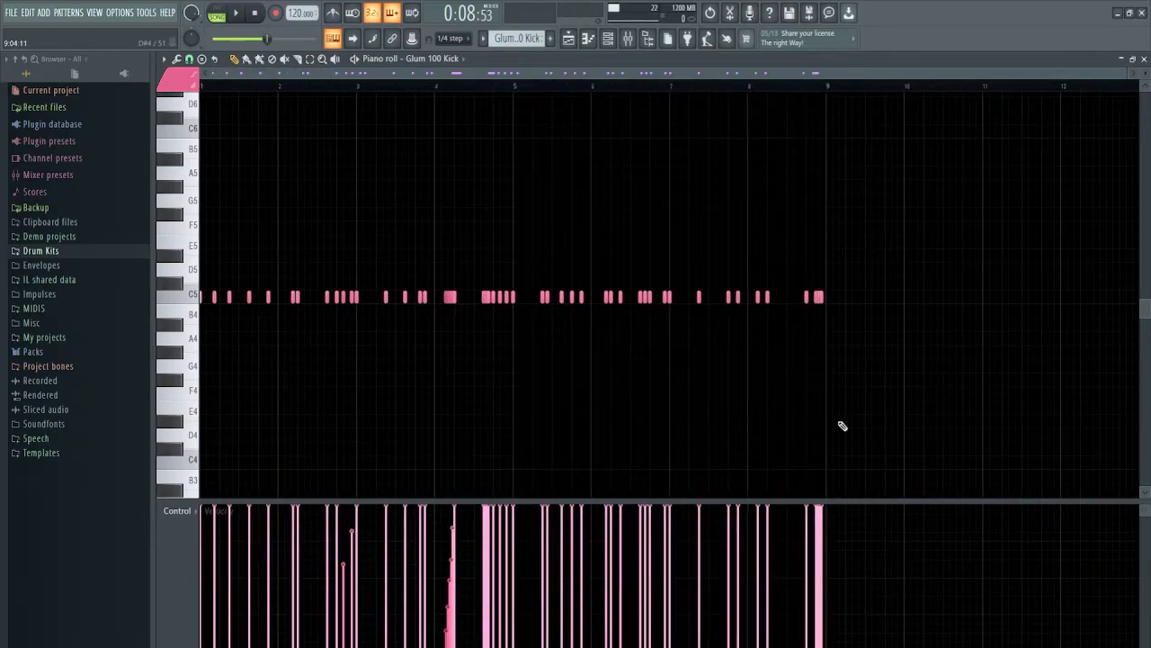
{"action": "scroll", "coordinate": [967, 323], "scroll_direction": "up", "scroll_amount": 3}
{"action": "scroll", "coordinate": [1005, 311], "scroll_direction": "up", "scroll_amount": 2}
{"action": "scroll", "coordinate": [866, 347], "scroll_direction": "down", "scroll_amount": 4}
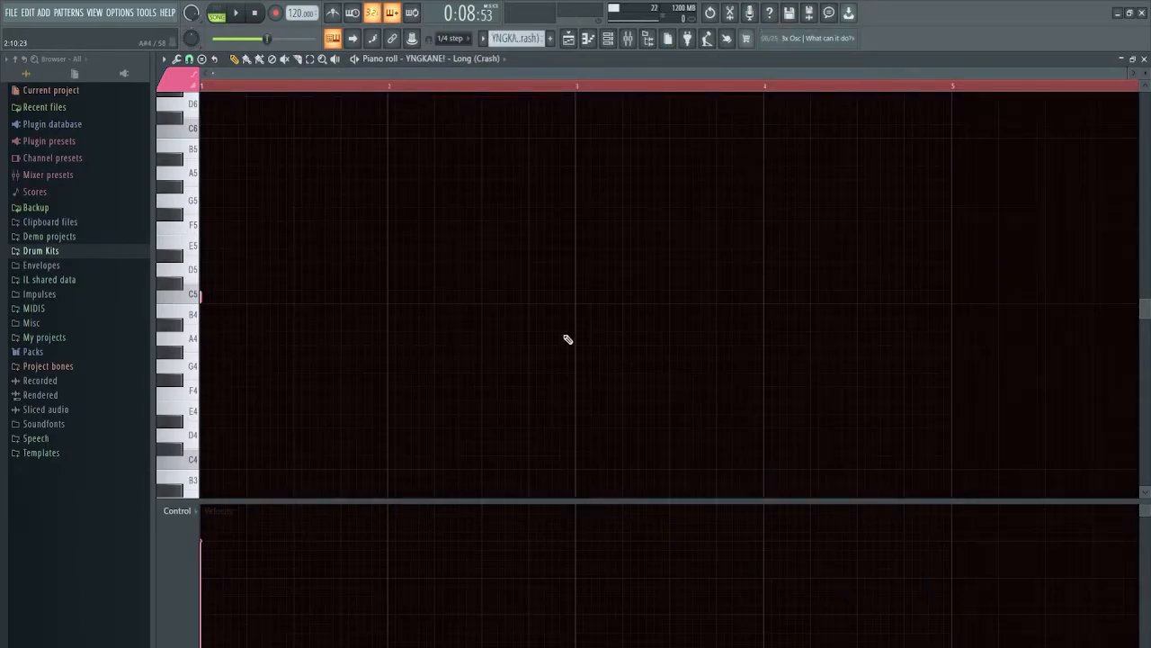
Close the Long (Crash) piano roll, then examine the pyrex rim notes from Track 13 and return to the playlist
{"action": "left_click", "coordinate": [1143, 62]}
{"action": "right_click", "coordinate": [958, 390]}
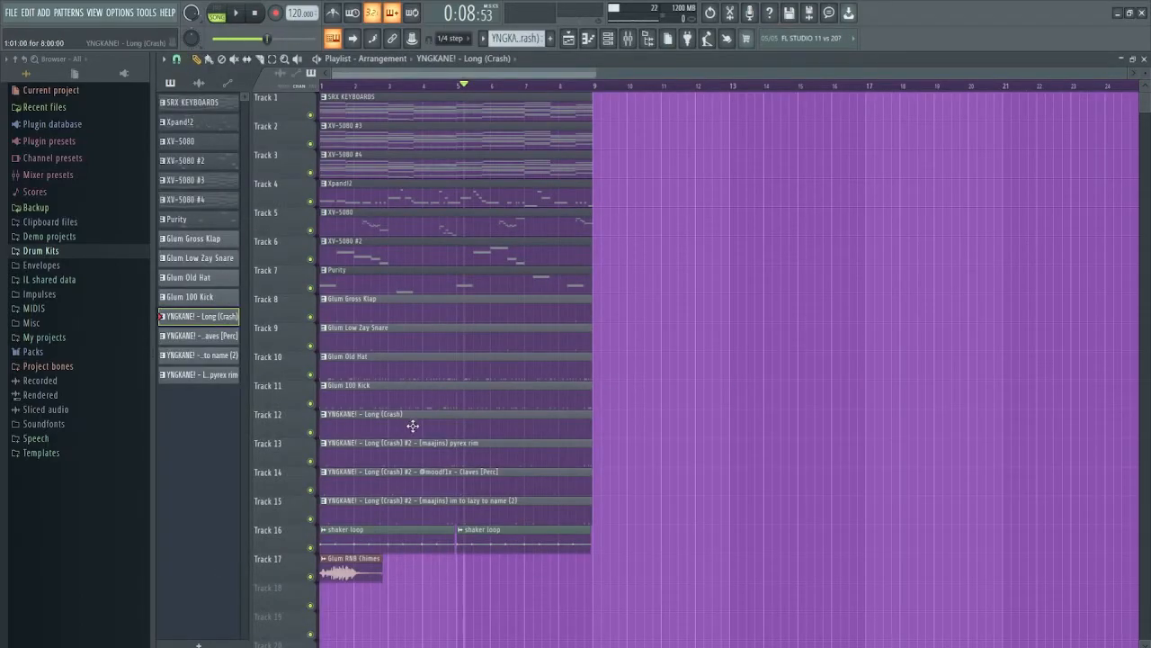
{"action": "double_click", "coordinate": [397, 447]}
{"action": "left_click_drag", "start_coordinate": [859, 304], "coordinate": [79, 237]}
{"action": "scroll", "coordinate": [405, 329], "scroll_direction": "up", "scroll_amount": 8}
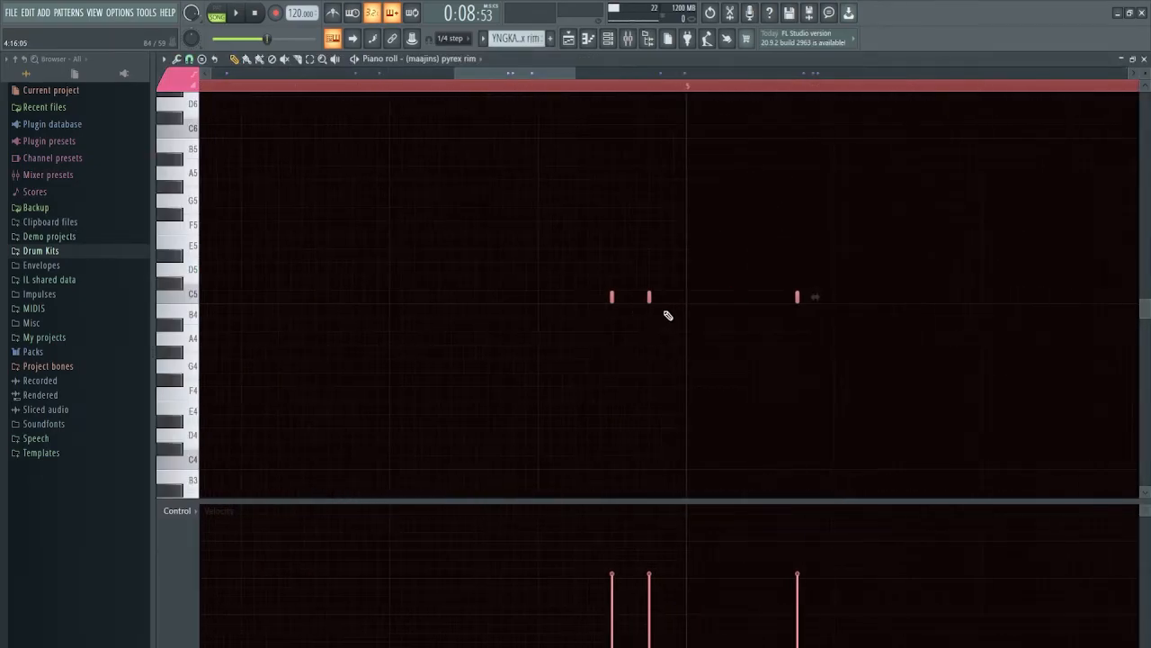
{"action": "scroll", "coordinate": [666, 315], "scroll_direction": "down", "scroll_amount": 5}
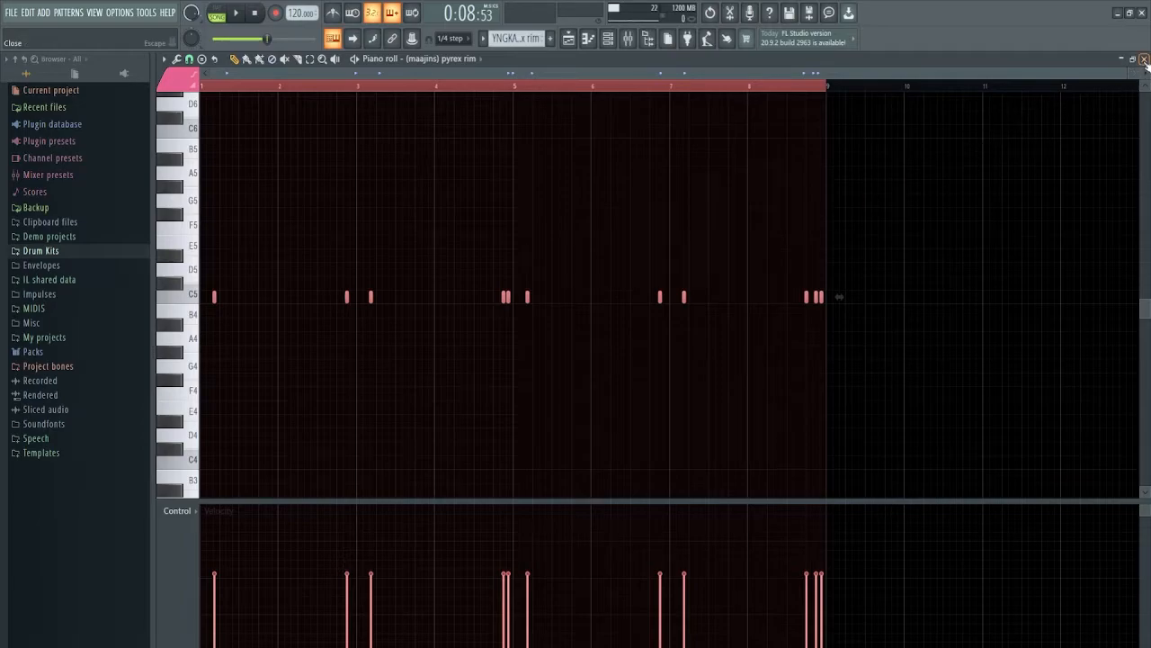
{"action": "left_click", "coordinate": [1145, 59]}
{"action": "right_click", "coordinate": [965, 332]}
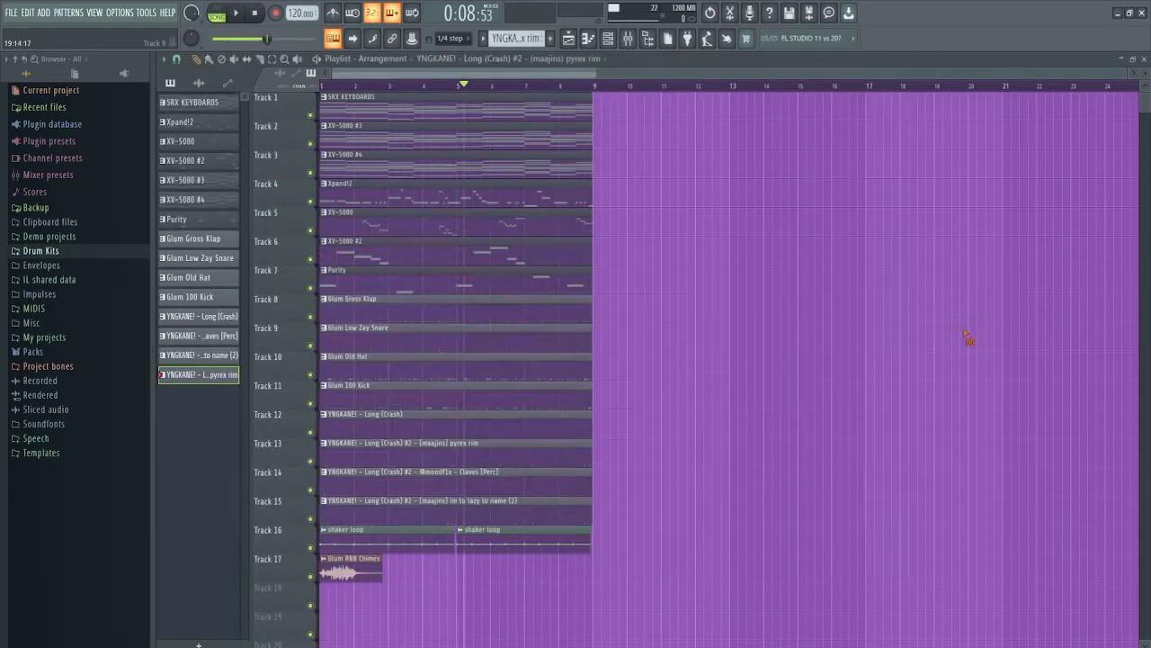
Examine the Claves notes from Track 14 and the "im to lazy to name (2)" notes from Track 15, closing each piano roll
{"action": "double_click", "coordinate": [421, 474]}
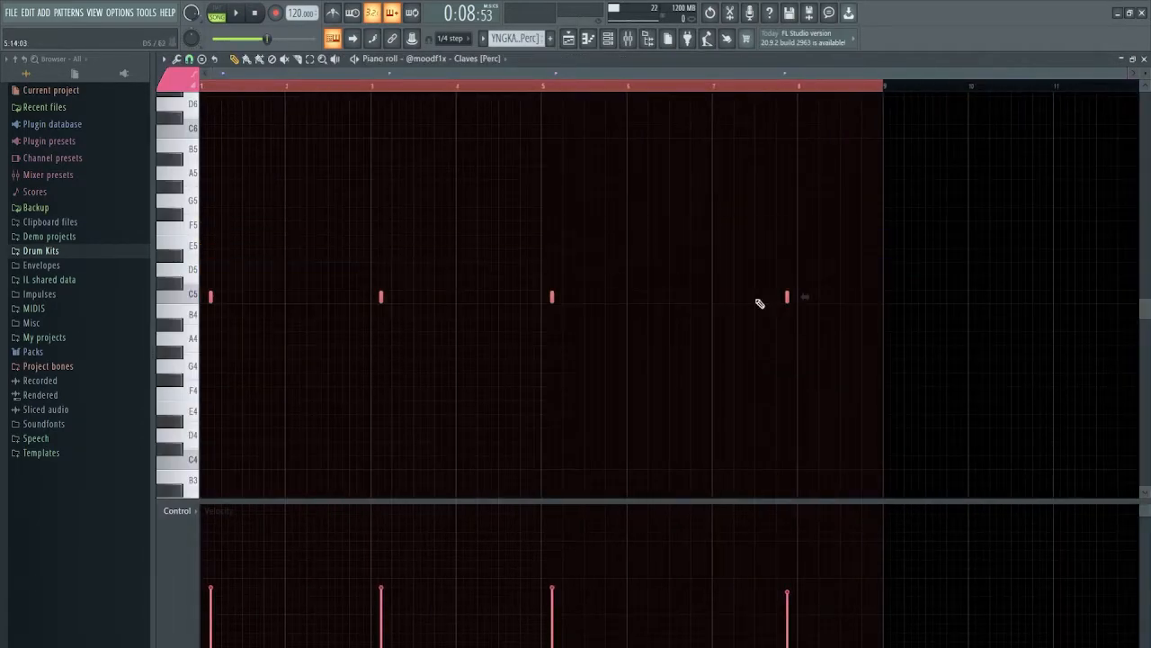
{"action": "left_click", "coordinate": [1144, 59]}
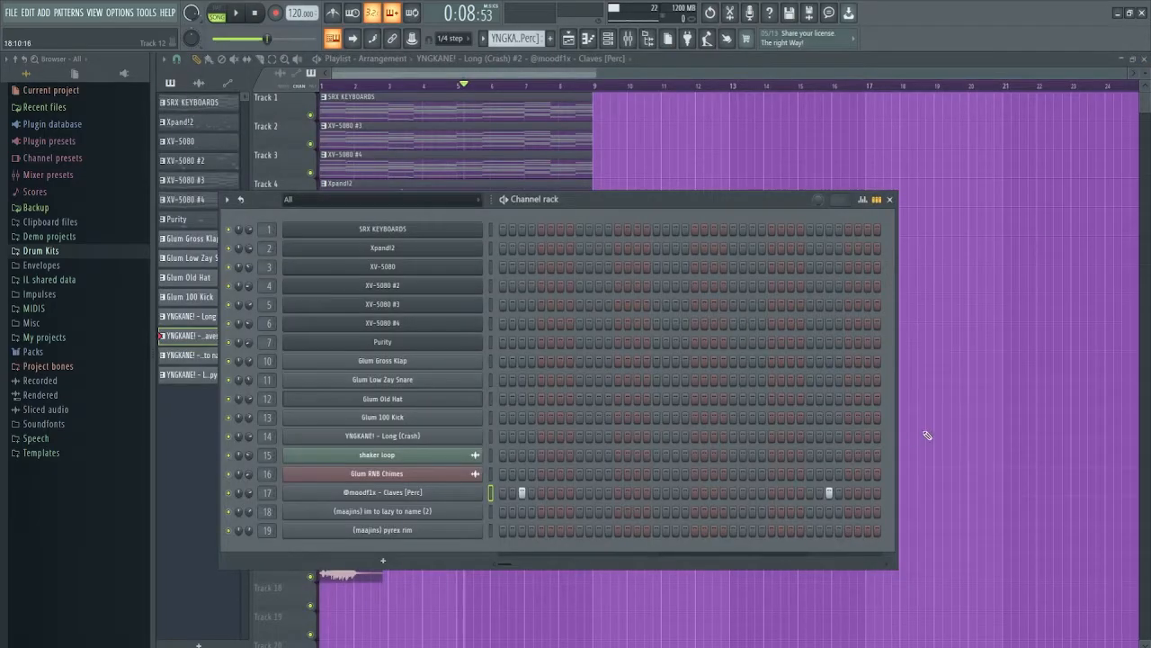
{"action": "key", "text": "F6"}
{"action": "double_click", "coordinate": [474, 522]}
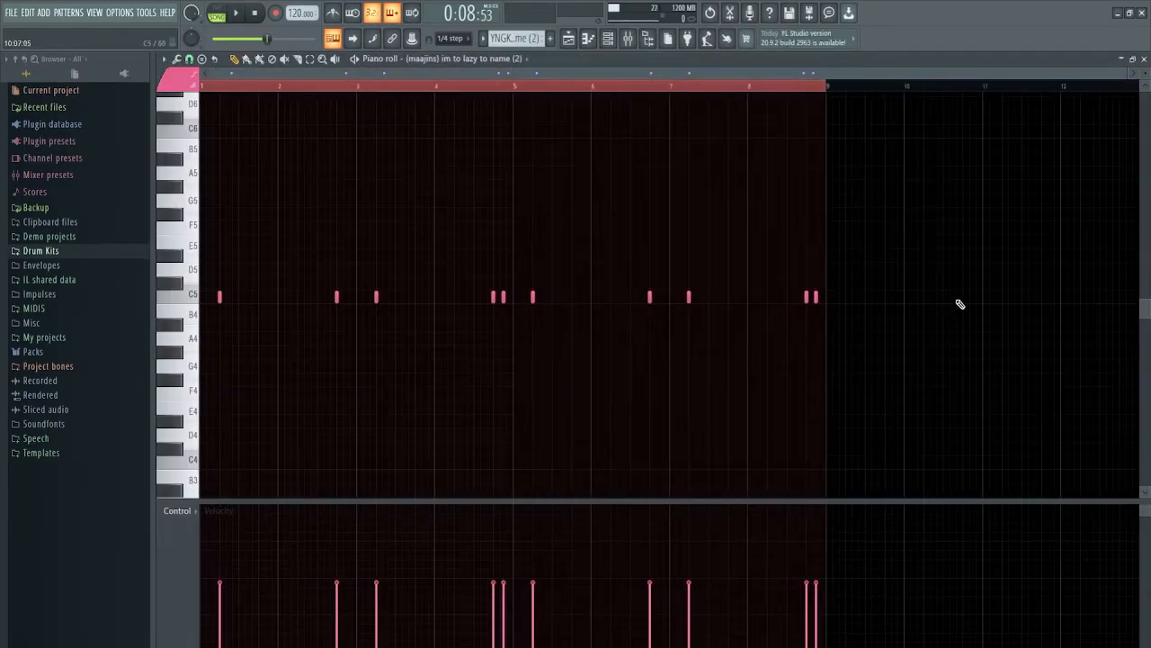
{"action": "left_click", "coordinate": [1145, 59]}
Inspect the two shaker loop clips on Track 16, then play back the full eight-bar loop with all tracks
{"action": "scroll", "coordinate": [334, 432], "scroll_direction": "up", "scroll_amount": 5}
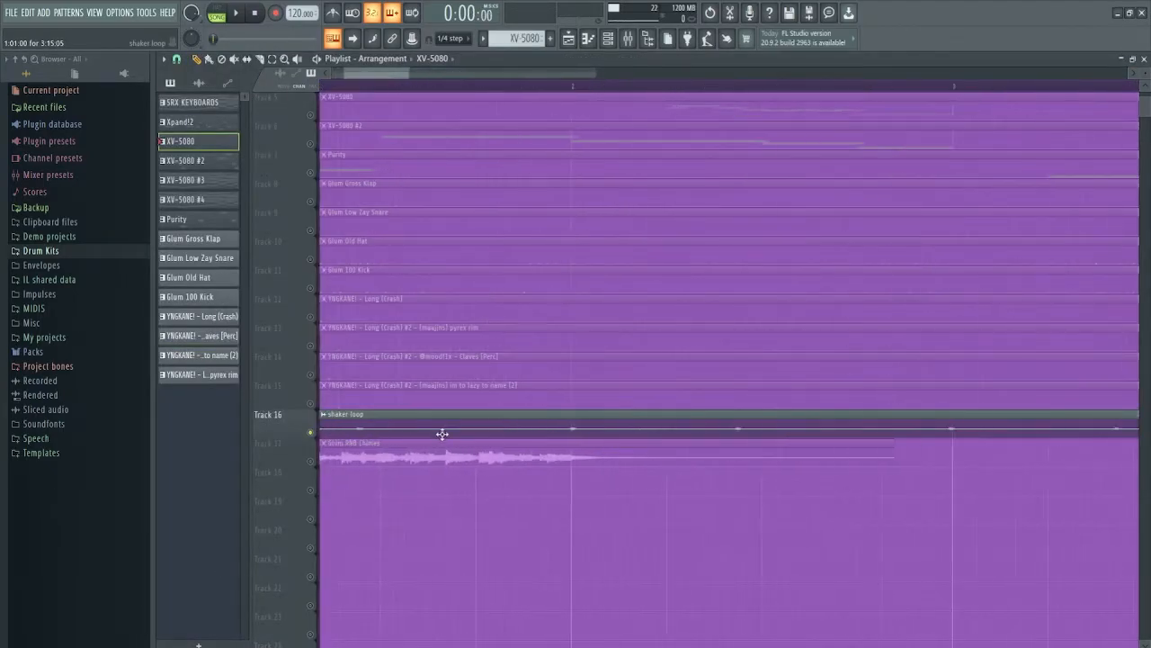
{"action": "scroll", "coordinate": [384, 436], "scroll_direction": "down", "scroll_amount": 6}
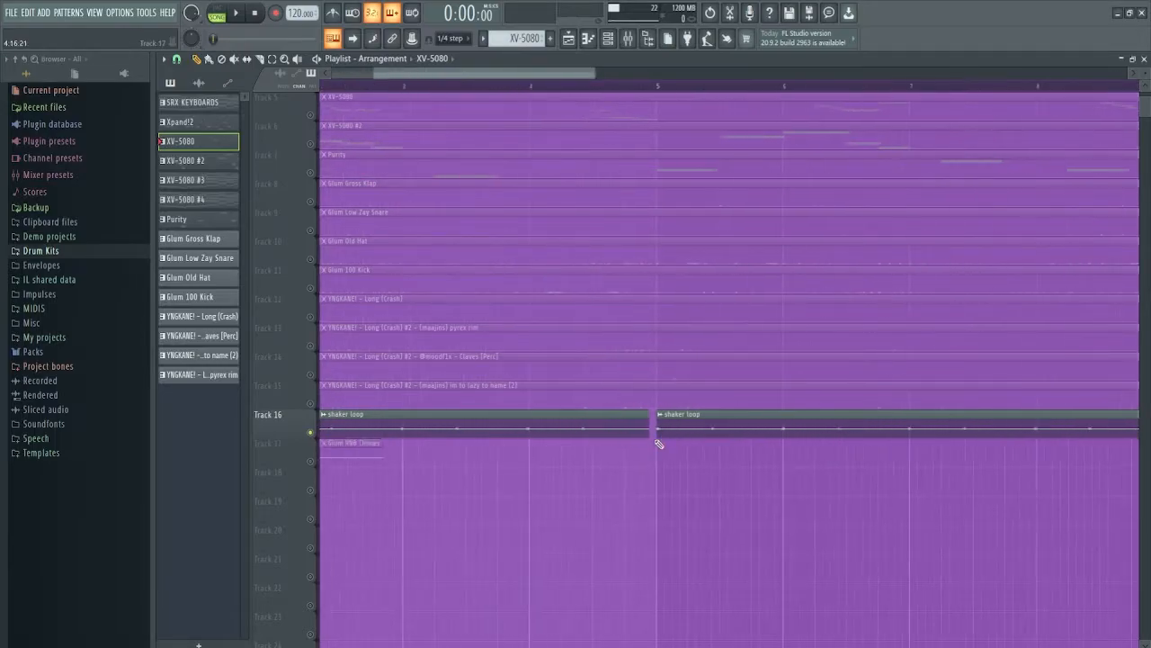
{"action": "scroll", "coordinate": [465, 453], "scroll_direction": "down", "scroll_amount": 4}
{"action": "scroll", "coordinate": [349, 450], "scroll_direction": "up", "scroll_amount": 4}
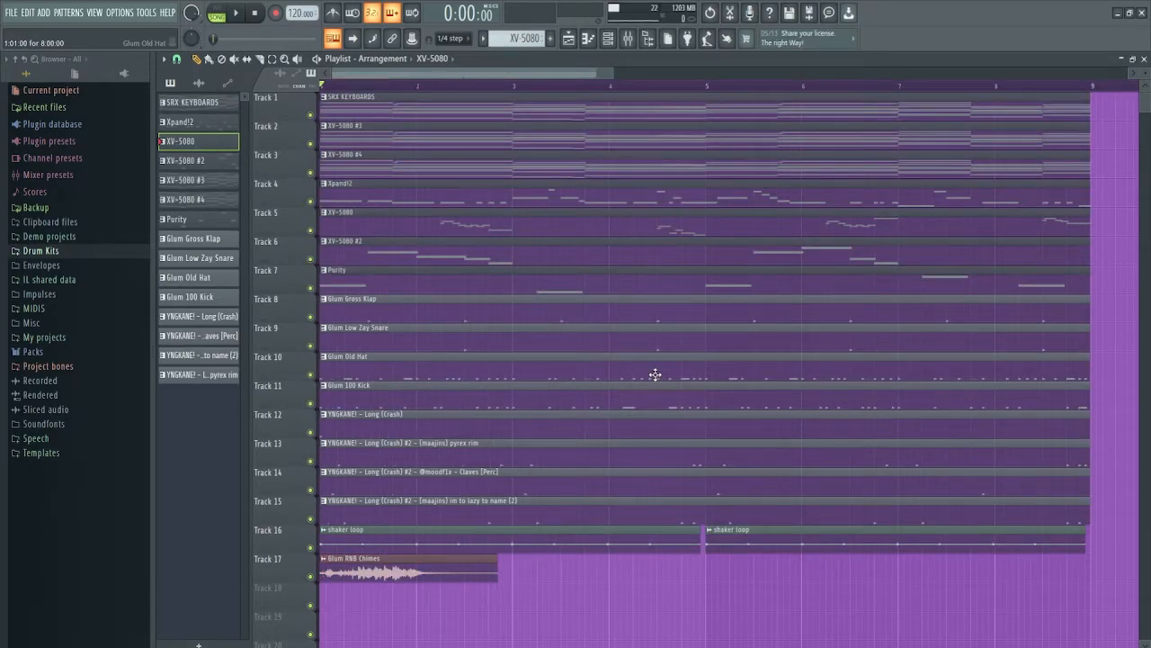
{"action": "key", "text": "space"}
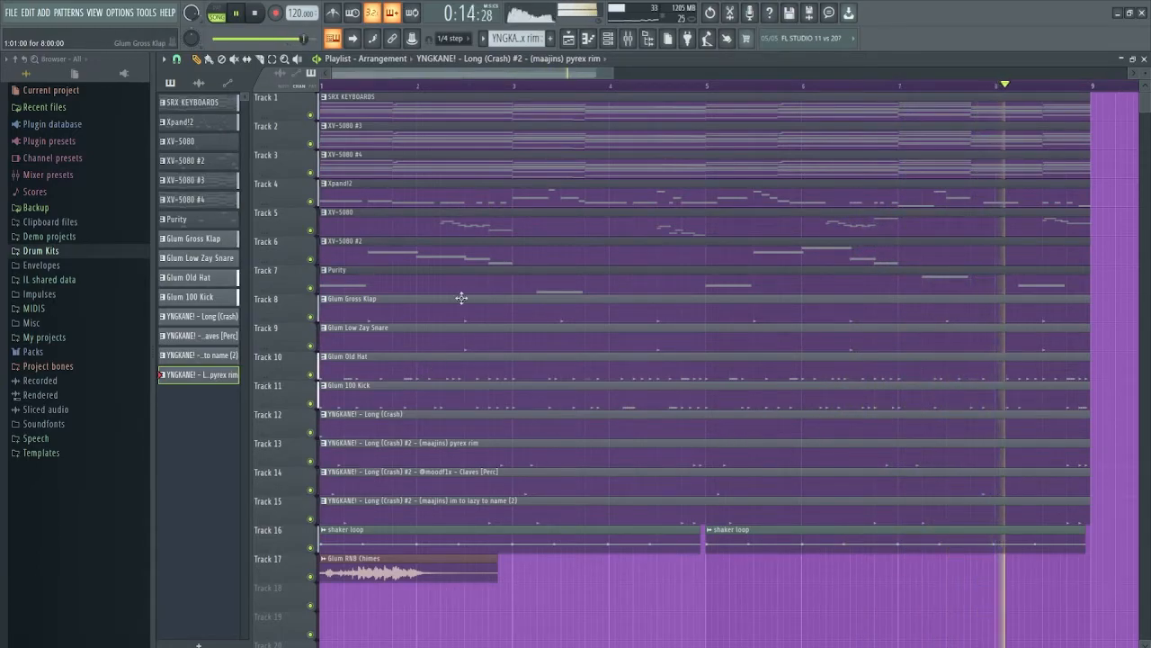
{"action": "key", "text": "space"}
Highlight the row of vinyl clips on Track 19 across the full arrangement, then clear the selection
{"action": "scroll", "coordinate": [791, 444], "scroll_direction": "down", "scroll_amount": 3}
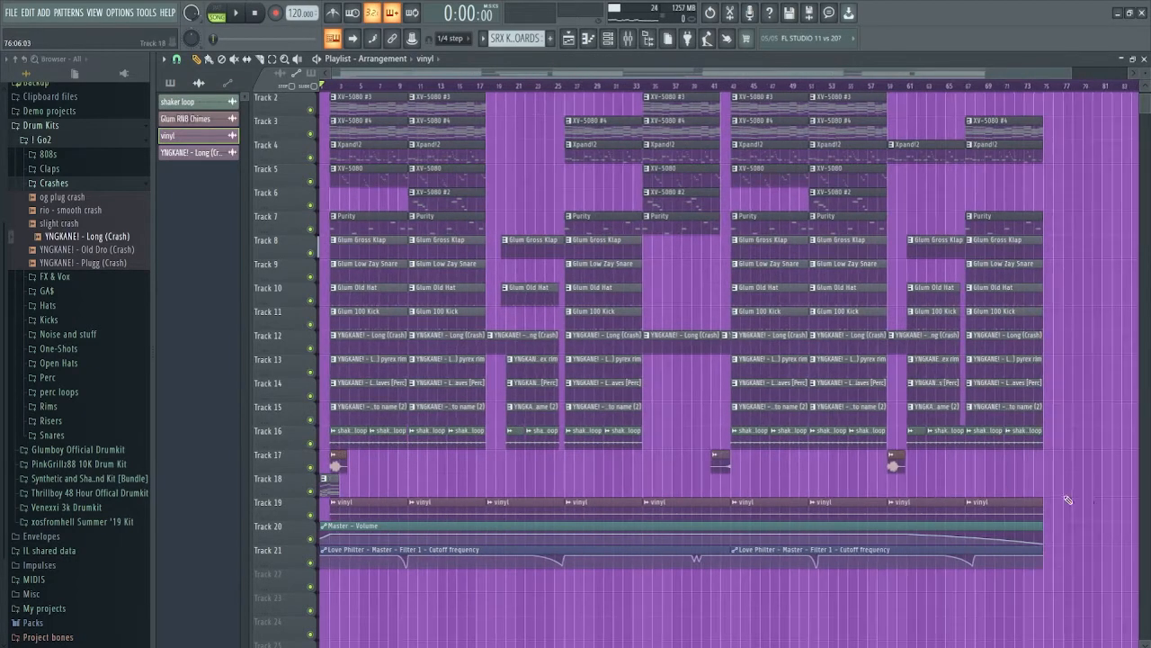
{"action": "left_click_drag", "start_coordinate": [1035, 518], "coordinate": [329, 486]}
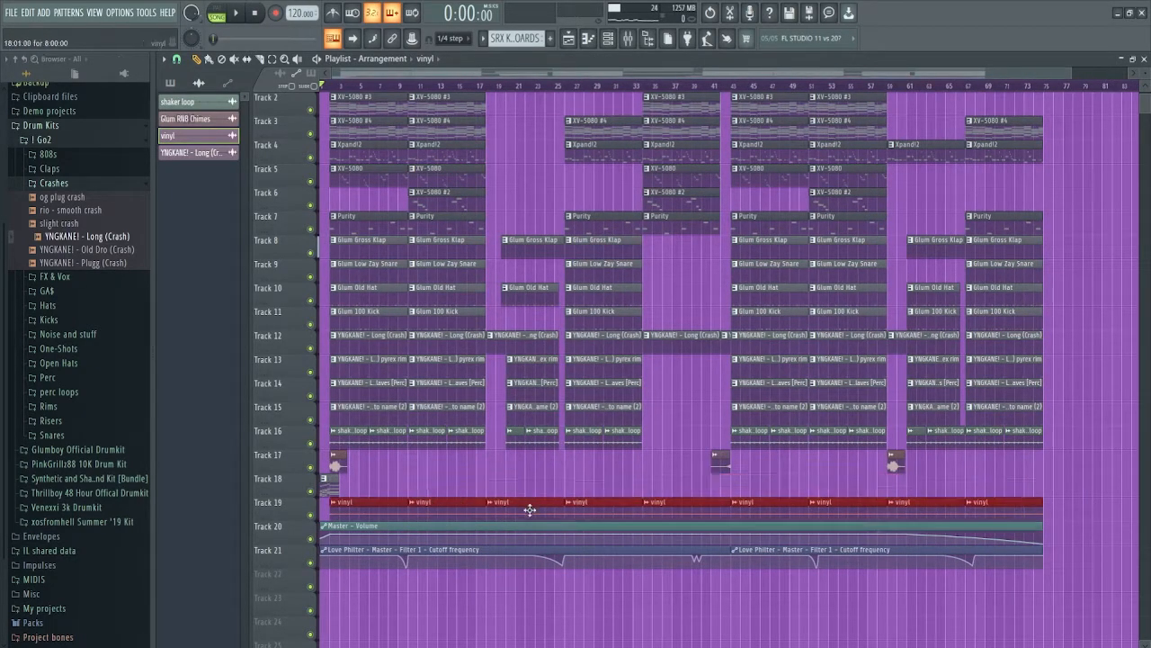
{"action": "scroll", "coordinate": [341, 513], "scroll_direction": "up", "scroll_amount": 2}
{"action": "scroll", "coordinate": [342, 512], "scroll_direction": "down", "scroll_amount": 3}
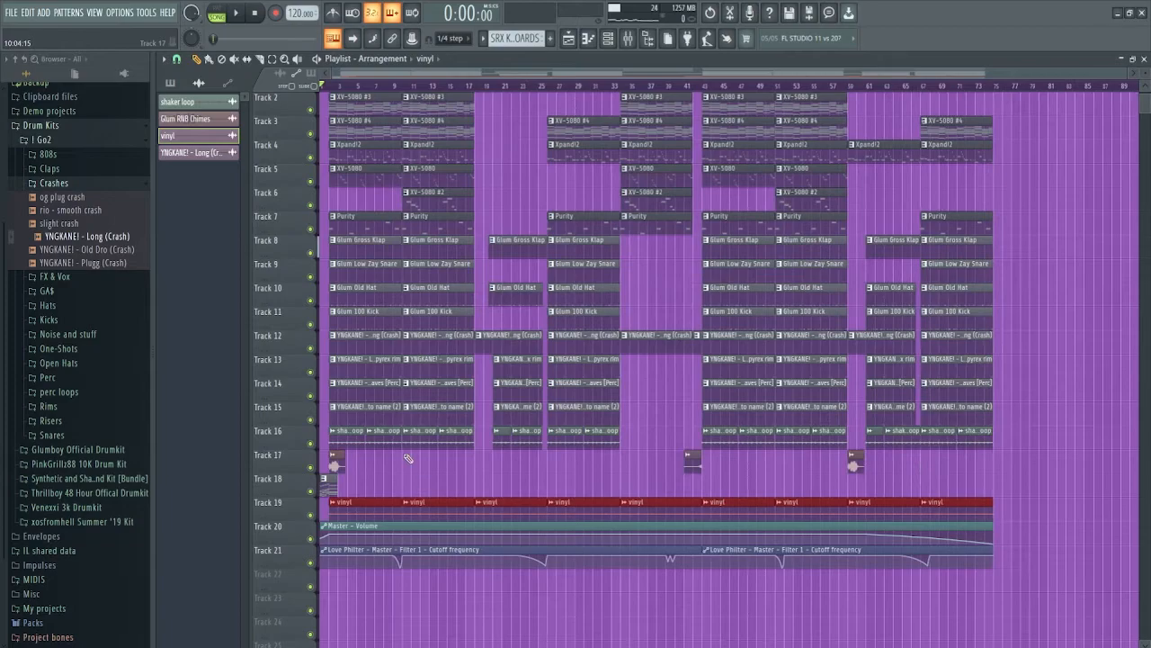
{"action": "left_click", "coordinate": [407, 459], "text": "ctrl"}
Select the Track 21 filter automation clips and inspect the cutoff knob's automation options in the master's Fruity Love Philter, then return to the playlist
{"action": "left_click_drag", "start_coordinate": [984, 572], "coordinate": [511, 546]}
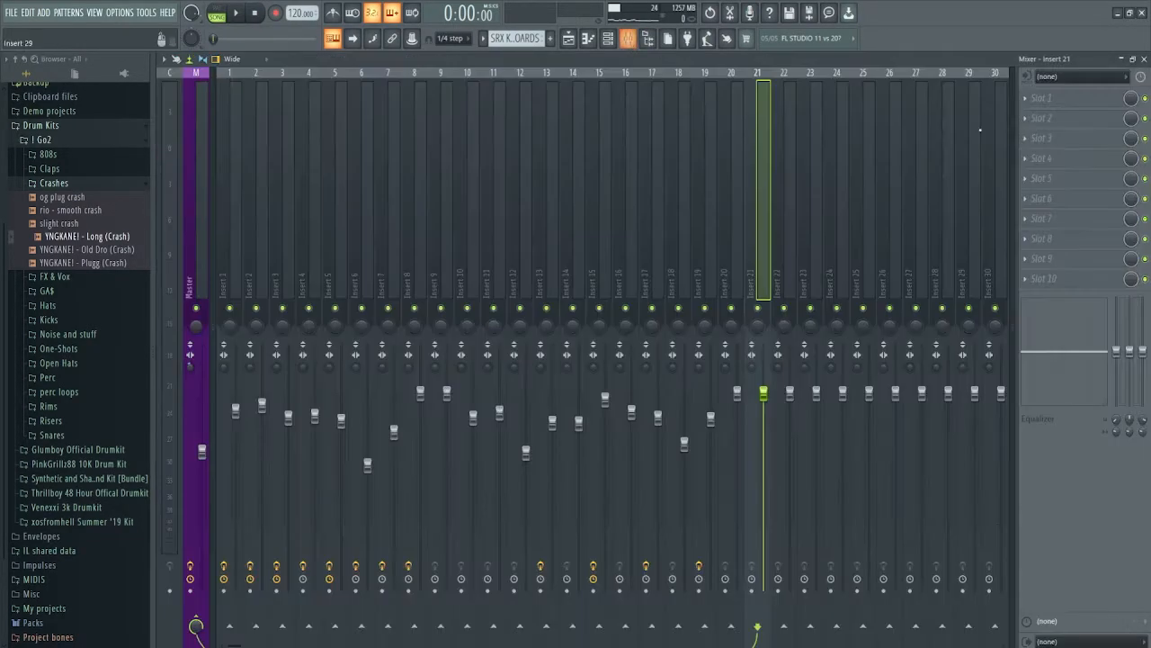
{"action": "left_click", "coordinate": [627, 37]}
{"action": "left_click", "coordinate": [193, 250]}
{"action": "left_click", "coordinate": [1065, 239]}
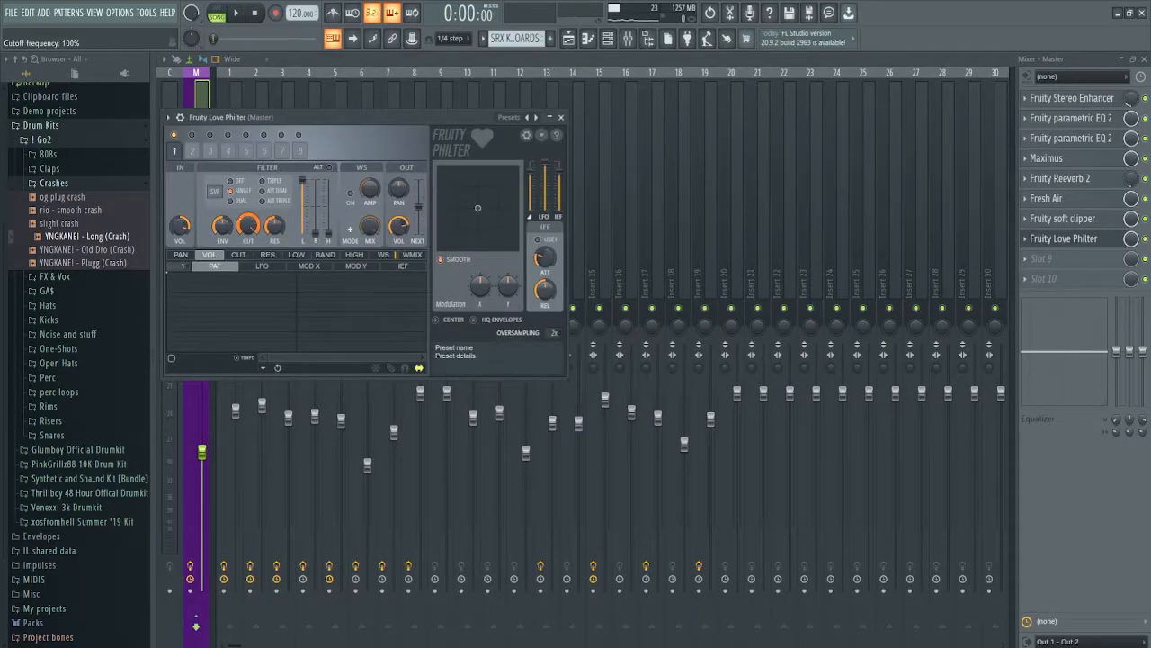
{"action": "left_click", "coordinate": [550, 117]}
{"action": "left_click", "coordinate": [550, 117]}
{"action": "right_click", "coordinate": [247, 228]}
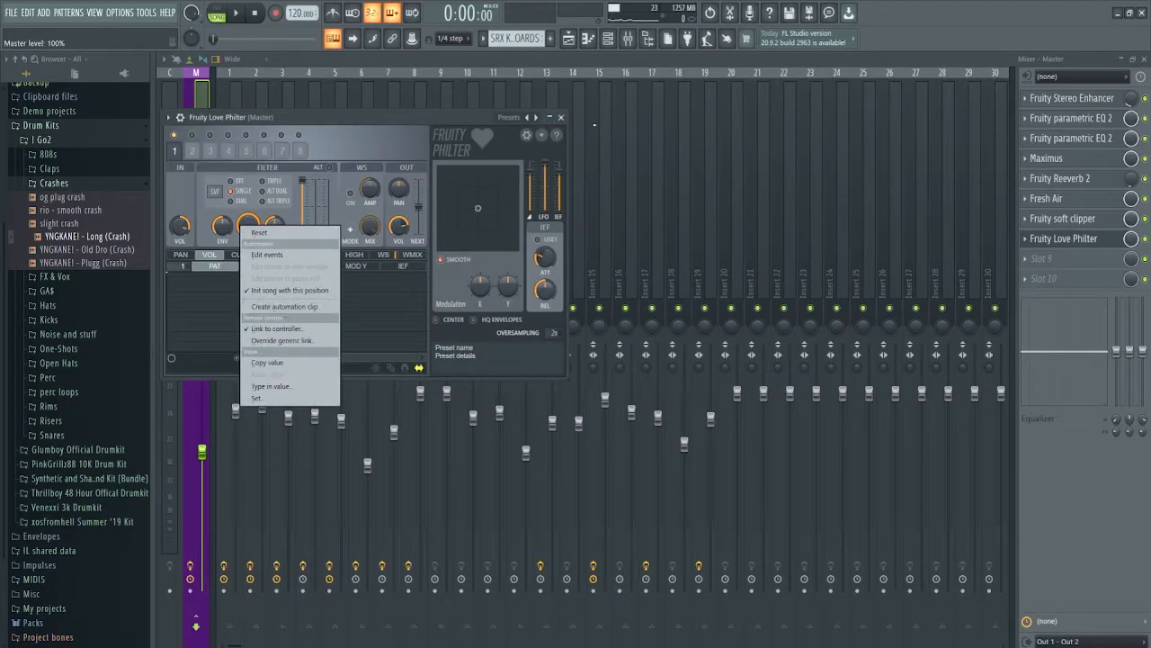
{"action": "left_click", "coordinate": [562, 118]}
{"action": "left_click", "coordinate": [1143, 59]}
Examine the curves of the Love Philter cutoff automation on Track 21 around the section transitions
{"action": "scroll", "coordinate": [368, 573], "scroll_direction": "up", "scroll_amount": 3}
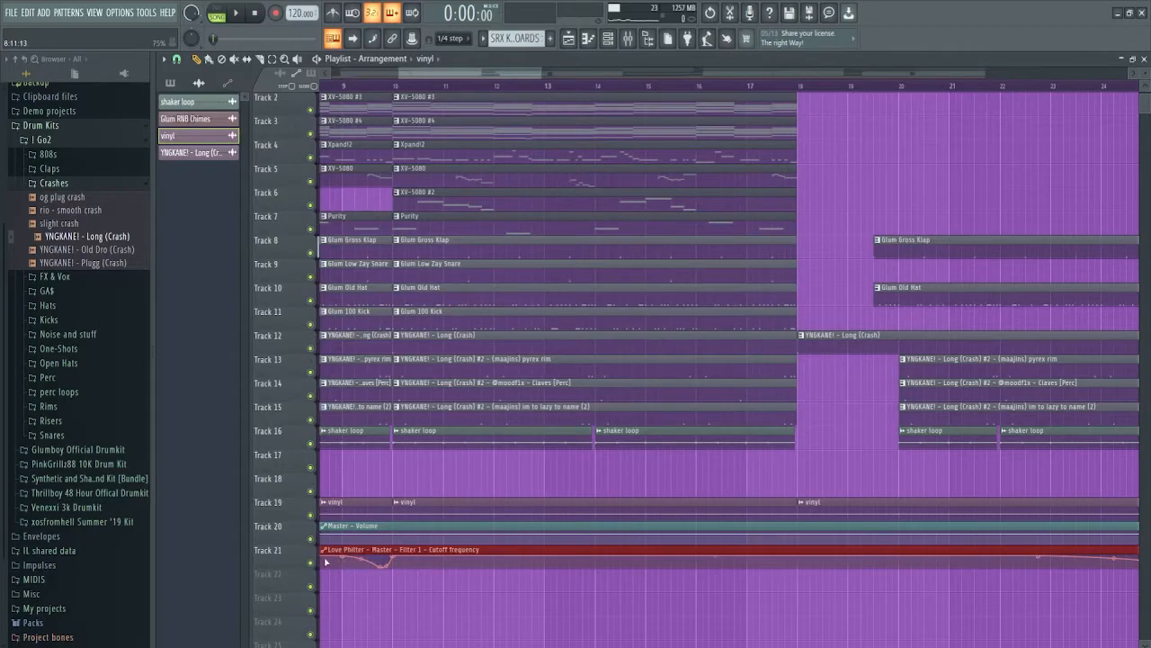
{"action": "scroll", "coordinate": [370, 556], "scroll_direction": "up", "scroll_amount": 2}
{"action": "scroll", "coordinate": [421, 546], "scroll_direction": "down", "scroll_amount": 5}
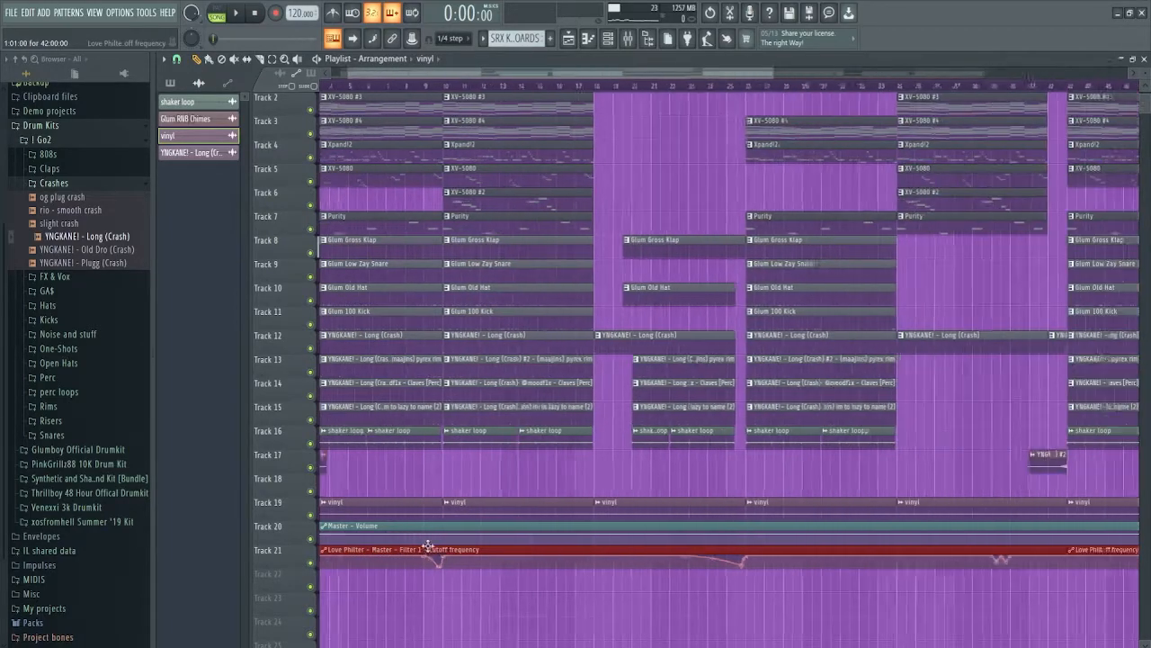
{"action": "scroll", "coordinate": [696, 537], "scroll_direction": "down", "scroll_amount": 1}
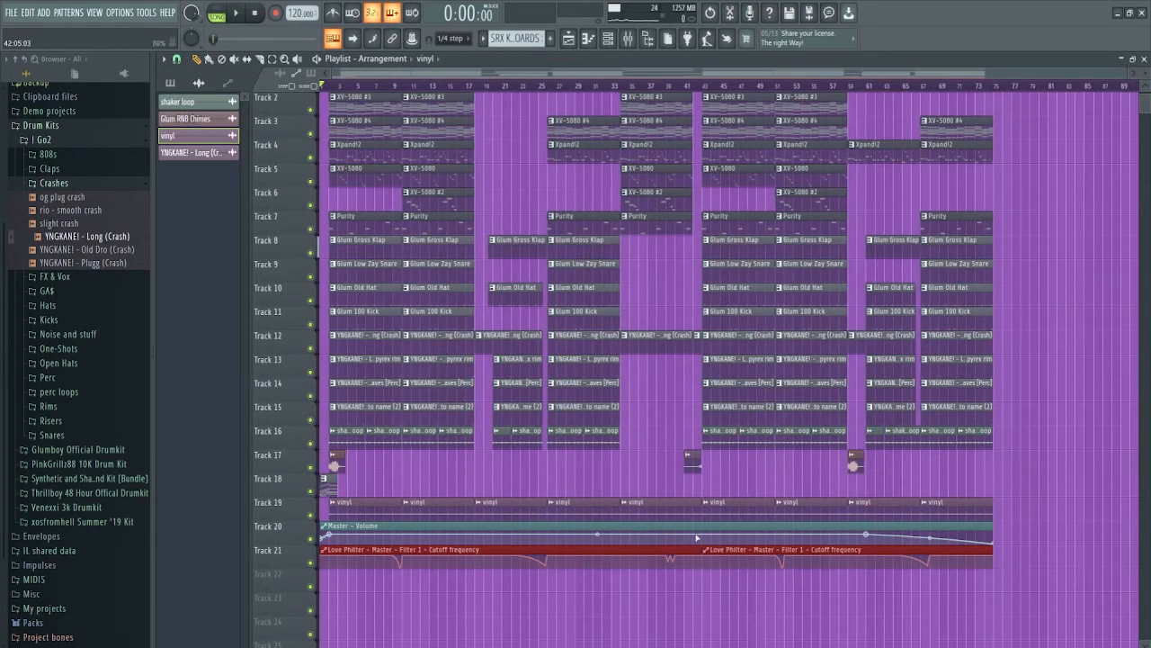
{"action": "scroll", "coordinate": [731, 582], "scroll_direction": "up", "scroll_amount": 4}
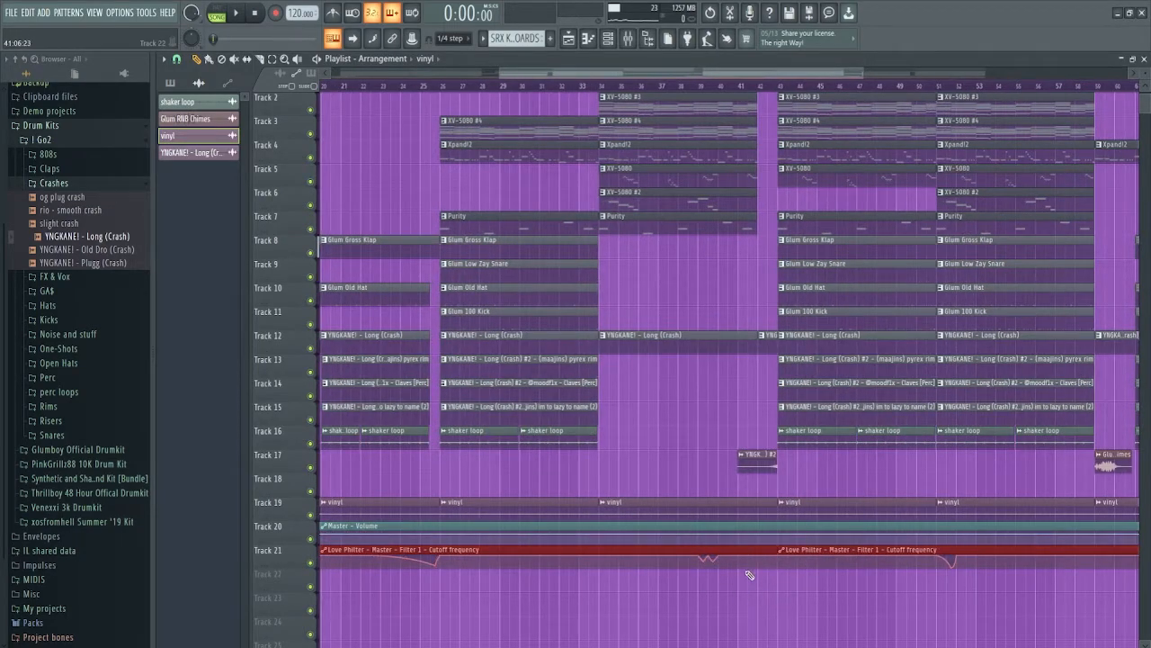
{"action": "scroll", "coordinate": [707, 562], "scroll_direction": "down", "scroll_amount": 4}
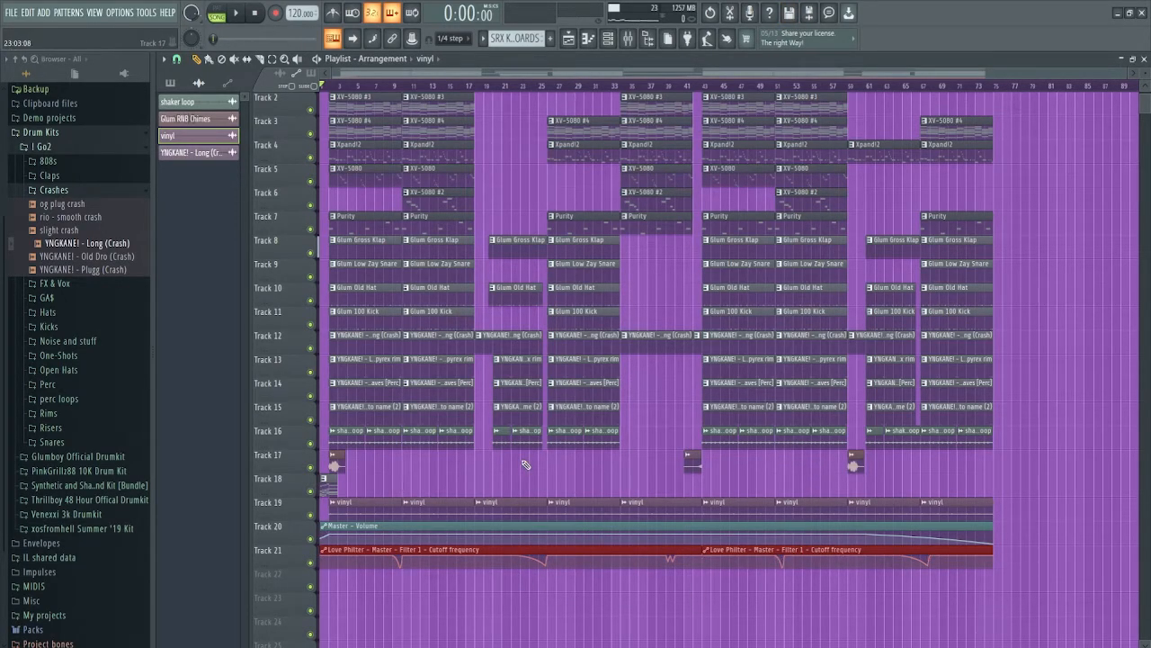
Highlight each section's clips across the arrangement from the opening to the final bars, then clear the selection
{"action": "left_click_drag", "start_coordinate": [451, 447], "coordinate": [317, 90]}
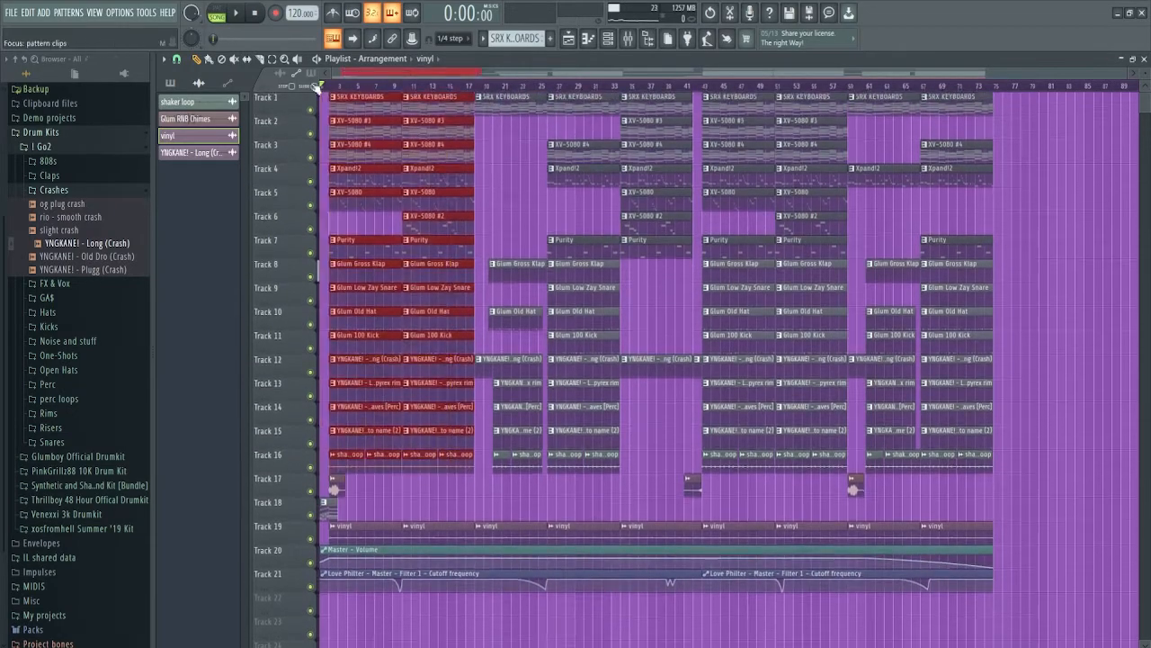
{"action": "left_click", "coordinate": [506, 134]}
{"action": "left_click_drag", "start_coordinate": [504, 107], "coordinate": [695, 477]}
{"action": "left_click_drag", "start_coordinate": [727, 93], "coordinate": [815, 497]}
{"action": "left_click_drag", "start_coordinate": [865, 92], "coordinate": [989, 496]}
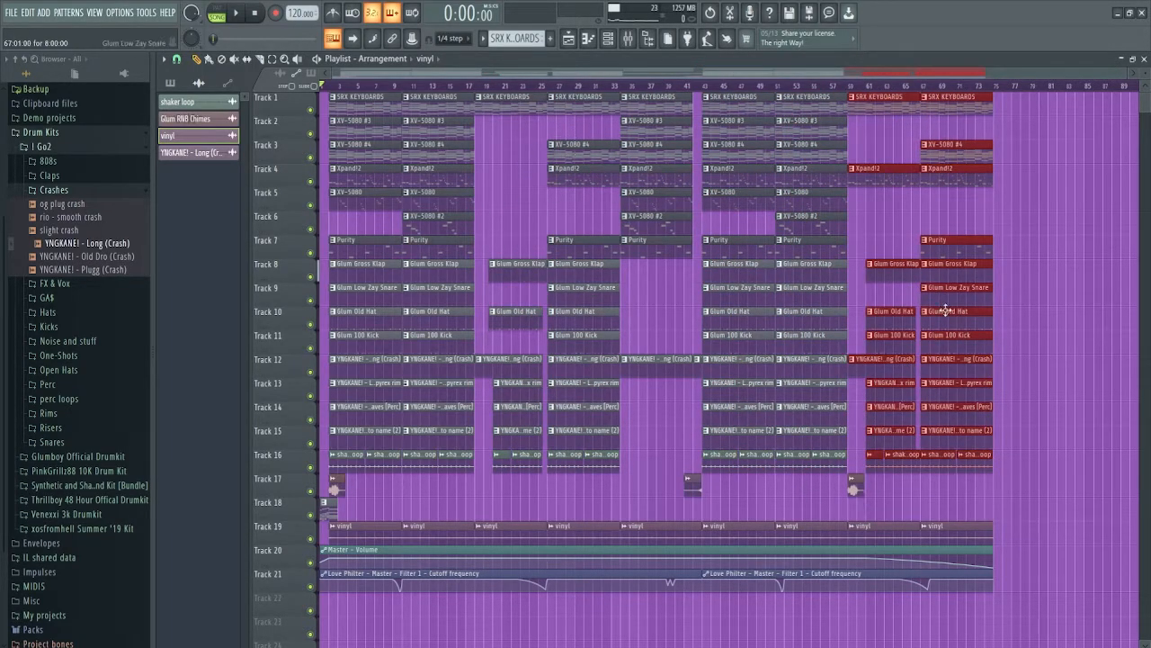
{"action": "scroll", "coordinate": [884, 560], "scroll_direction": "up", "scroll_amount": 3}
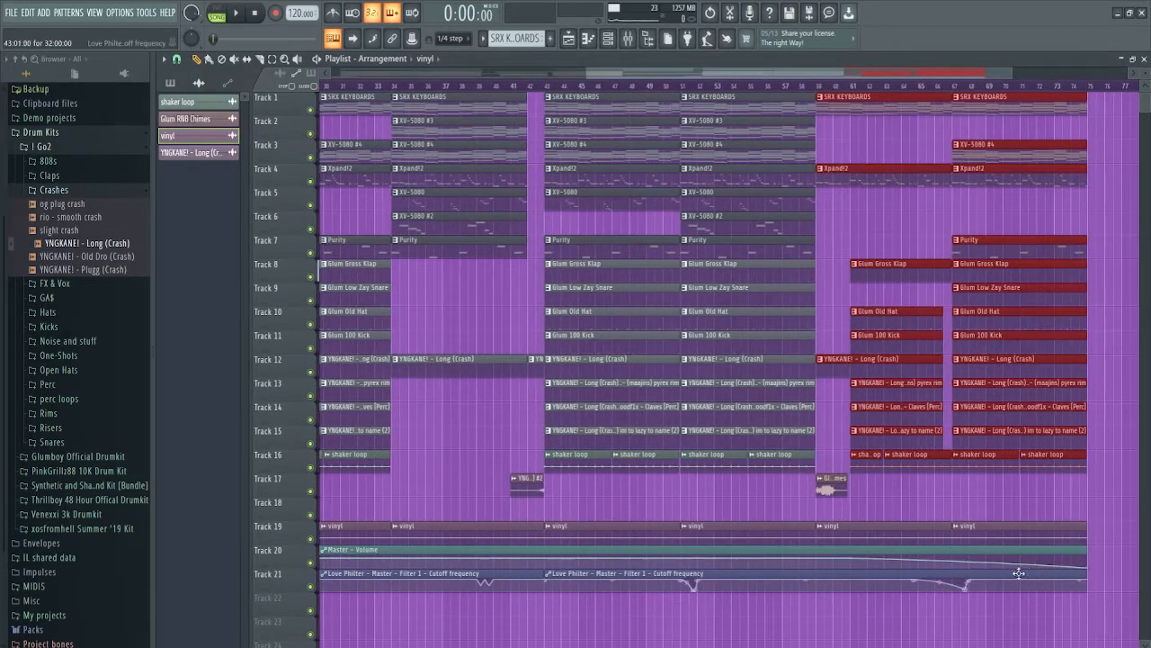
{"action": "scroll", "coordinate": [906, 454], "scroll_direction": "down", "scroll_amount": 3}
{"action": "left_click", "coordinate": [1009, 489], "text": "ctrl"}
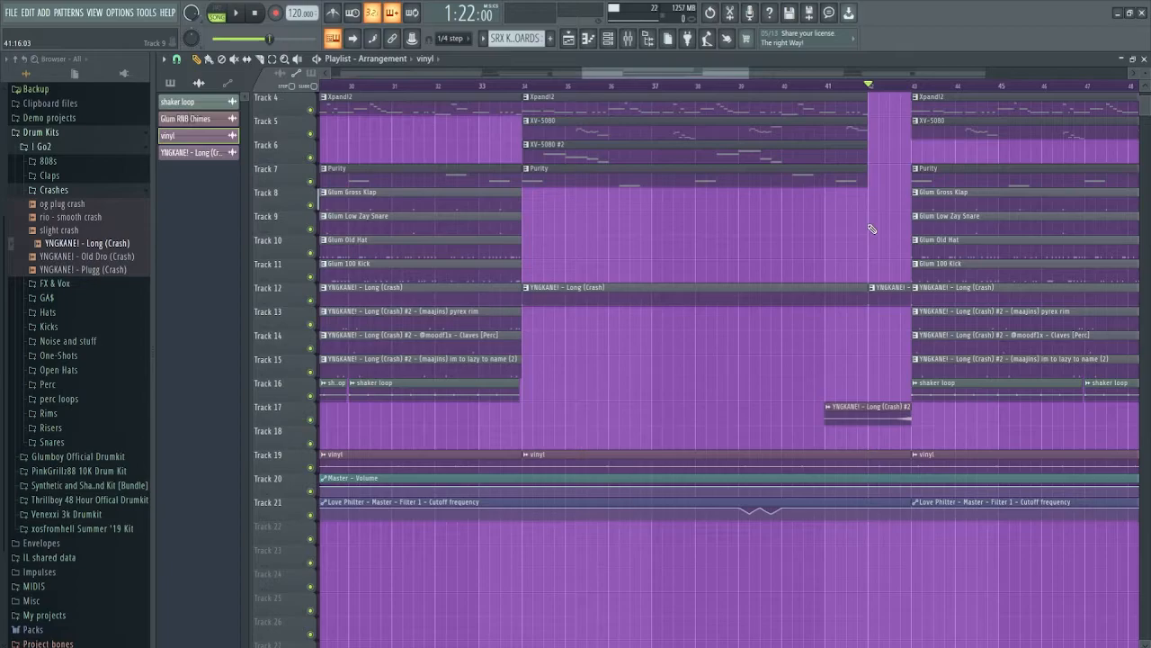
Examine the break at bar 42 and the Long (Crash) #2 audio clip on Track 17 leading into bar 43, then play the transition
{"action": "scroll", "coordinate": [882, 427], "scroll_direction": "up", "scroll_amount": 2}
{"action": "left_click_drag", "start_coordinate": [847, 101], "coordinate": [948, 480]}
{"action": "scroll", "coordinate": [909, 400], "scroll_direction": "up", "scroll_amount": 2}
{"action": "left_click", "coordinate": [894, 382], "text": "ctrl"}
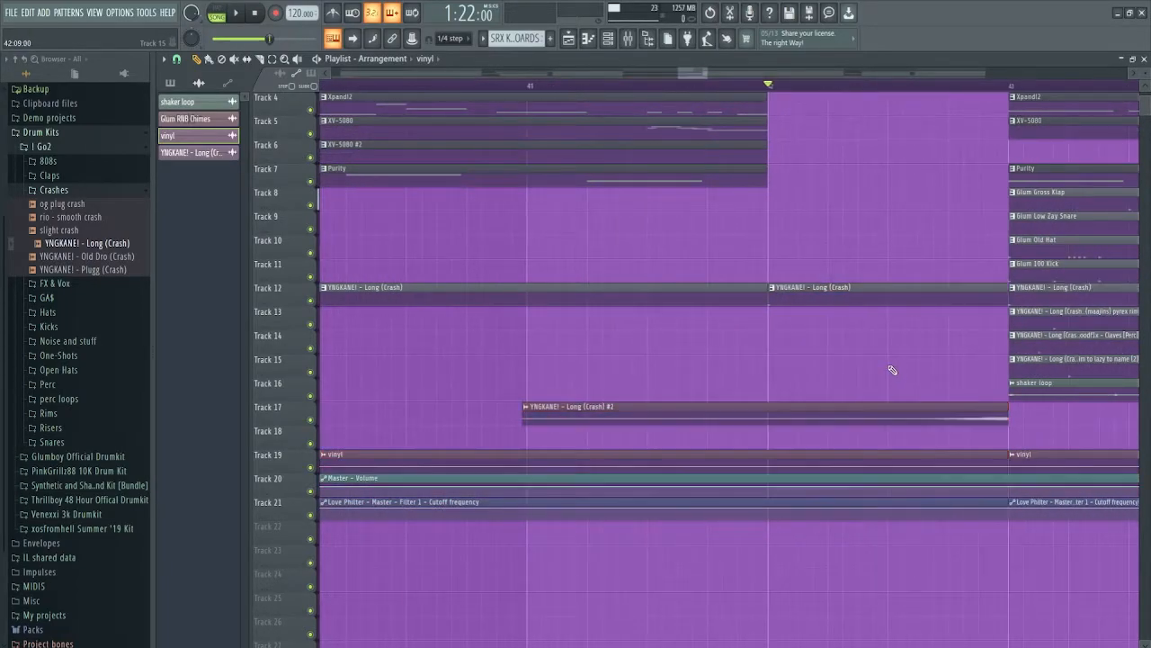
{"action": "left_click_drag", "start_coordinate": [1014, 430], "coordinate": [956, 407]}
{"action": "scroll", "coordinate": [959, 419], "scroll_direction": "up", "scroll_amount": 3}
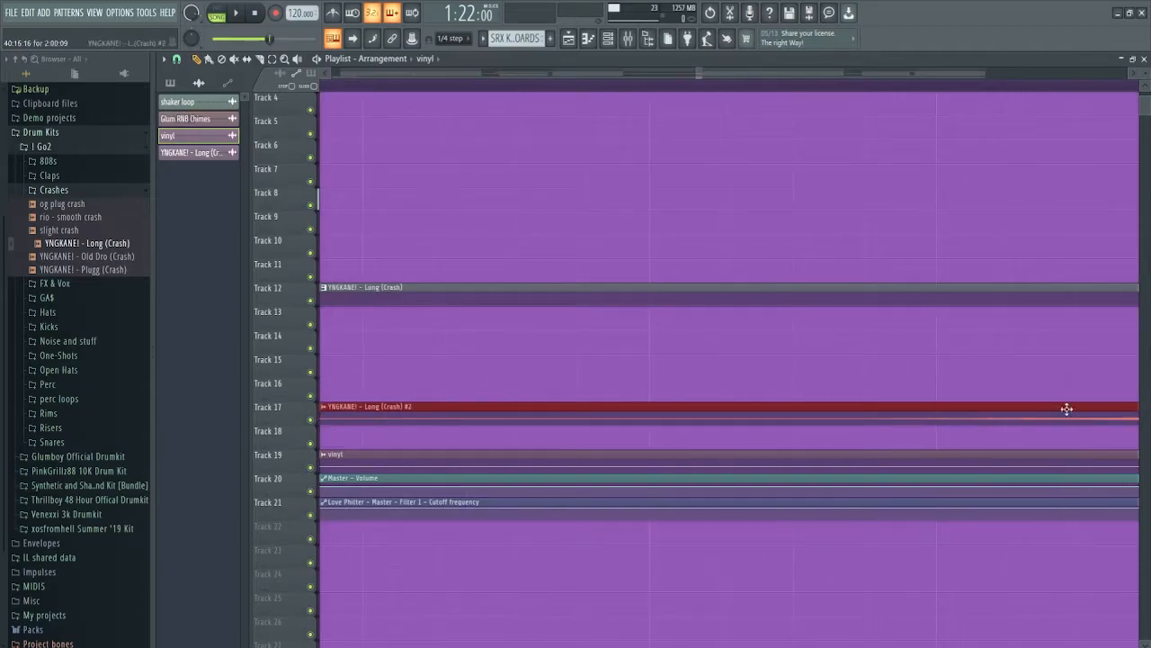
{"action": "scroll", "coordinate": [966, 394], "scroll_direction": "down", "scroll_amount": 5}
{"action": "scroll", "coordinate": [886, 328], "scroll_direction": "up", "scroll_amount": 3}
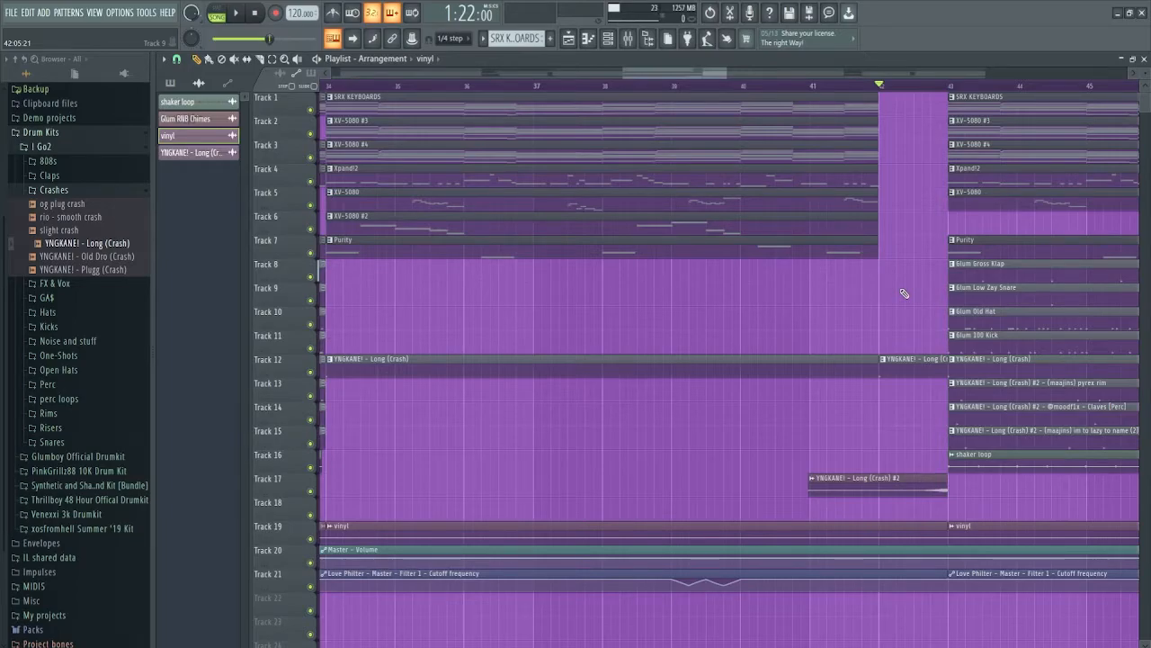
{"action": "key", "text": "space"}
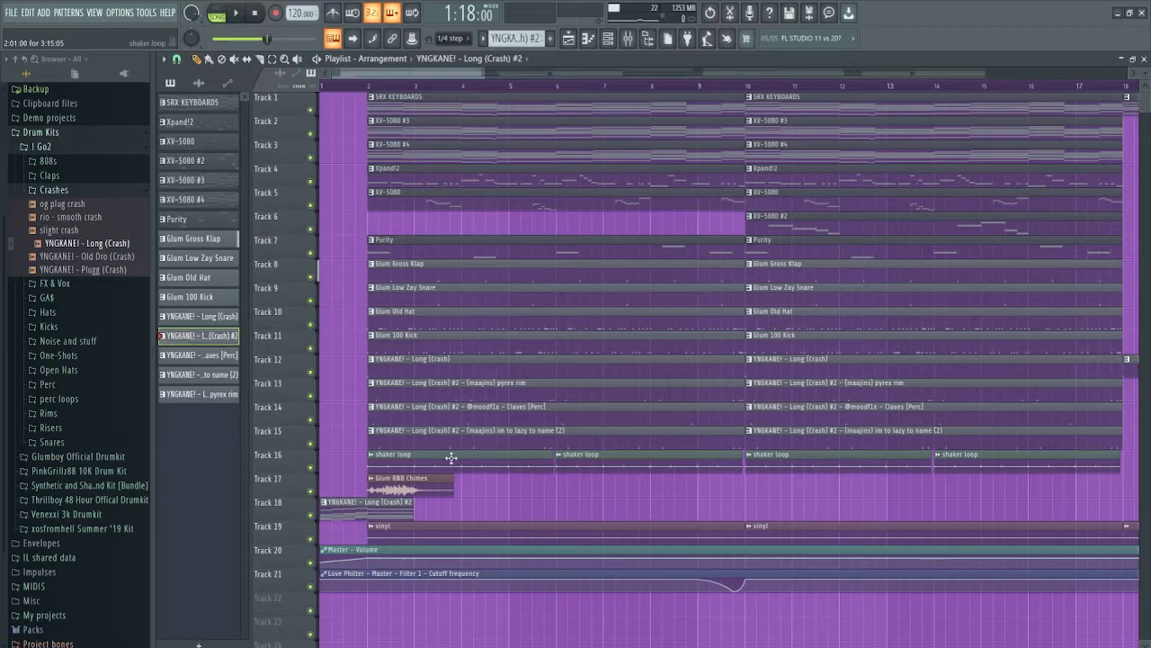
Examine the SRX KEYBOARDS intro chords in the Track 18 pattern's piano roll, then return to the playlist
{"action": "double_click", "coordinate": [352, 515]}
{"action": "left_click_drag", "start_coordinate": [544, 458], "coordinate": [201, 128]}
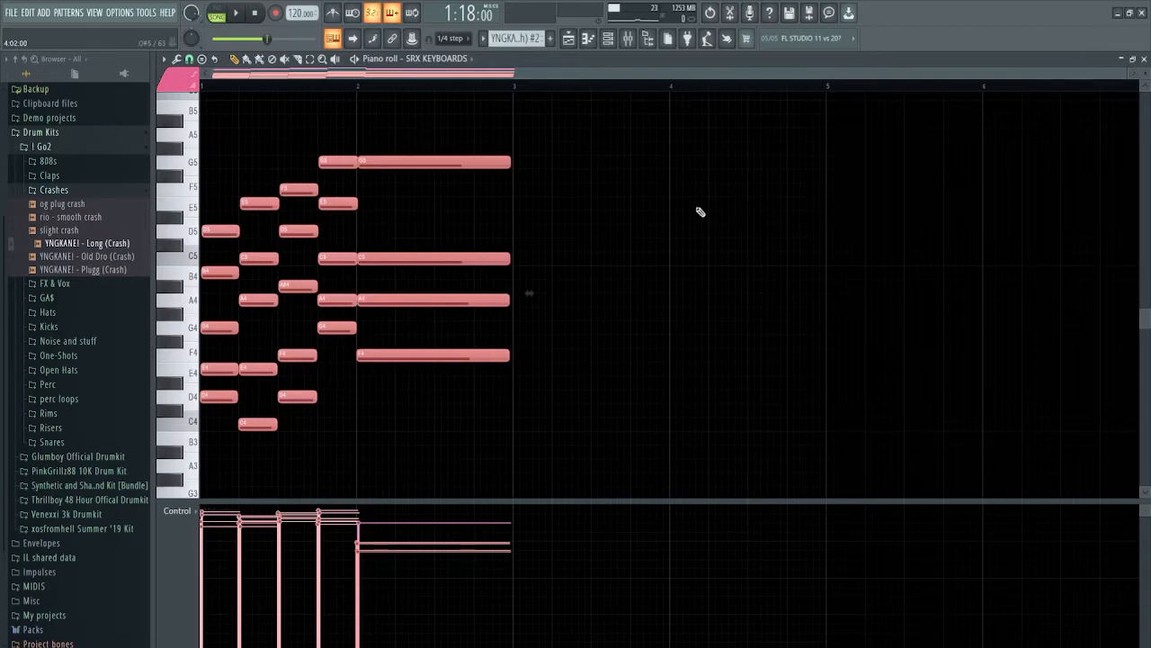
{"action": "left_click", "coordinate": [1145, 60]}
Play the arrangement from the start, following the Track 18 intro chords into the full beat at bar 2
{"action": "key", "text": "space"}
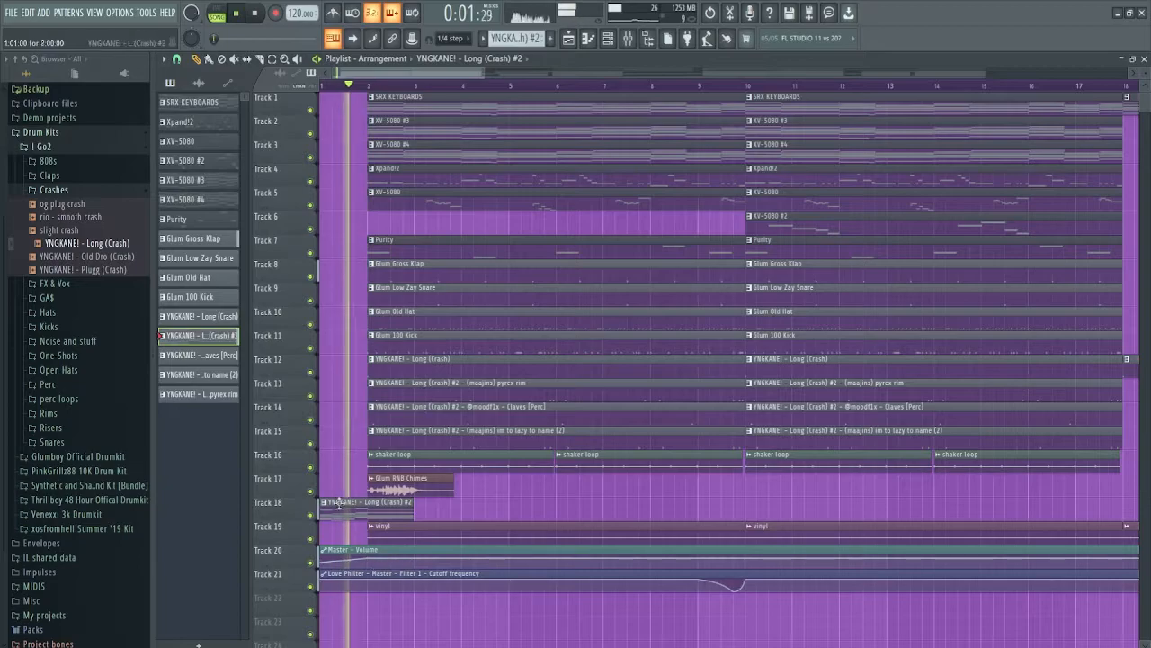
{"action": "scroll", "coordinate": [364, 403], "scroll_direction": "up", "scroll_amount": 2, "text": "ctrl"}
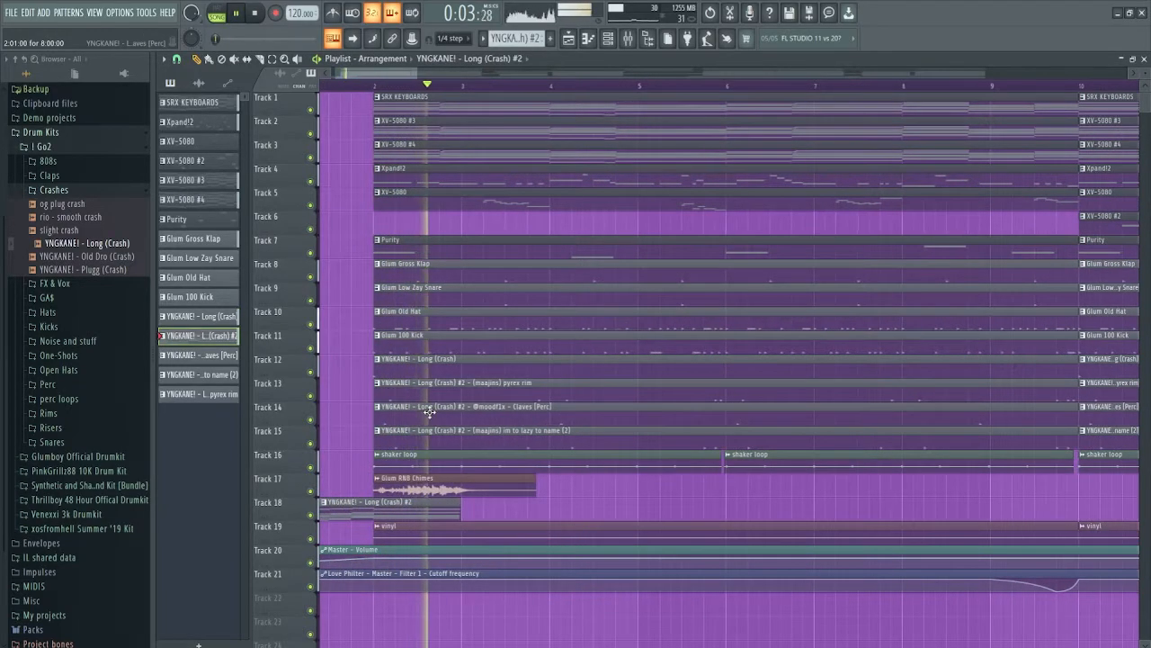
{"action": "scroll", "coordinate": [364, 403], "scroll_direction": "down", "scroll_amount": 3, "text": "ctrl"}
{"action": "scroll", "coordinate": [324, 467], "scroll_direction": "up", "scroll_amount": 2, "text": "ctrl"}
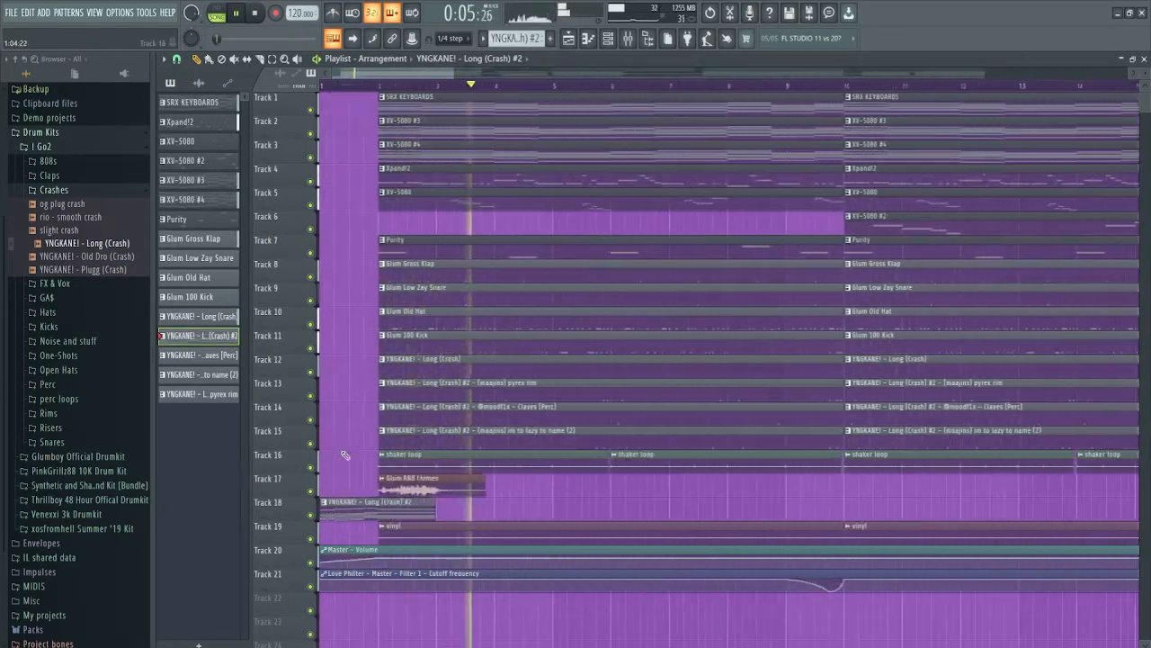